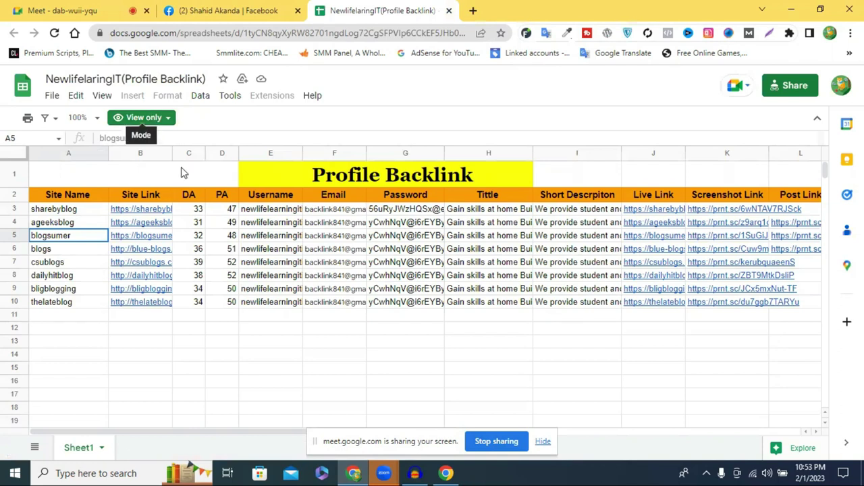
Open the screenshot link recorded for the sharebyblog row of the Profile Backlink sheet.
left_click(142, 214)
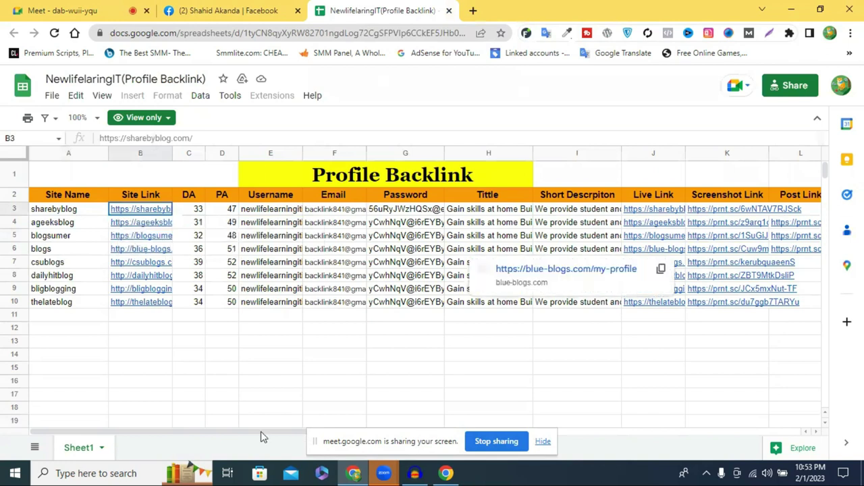
scroll(323, 438, "right", 3)
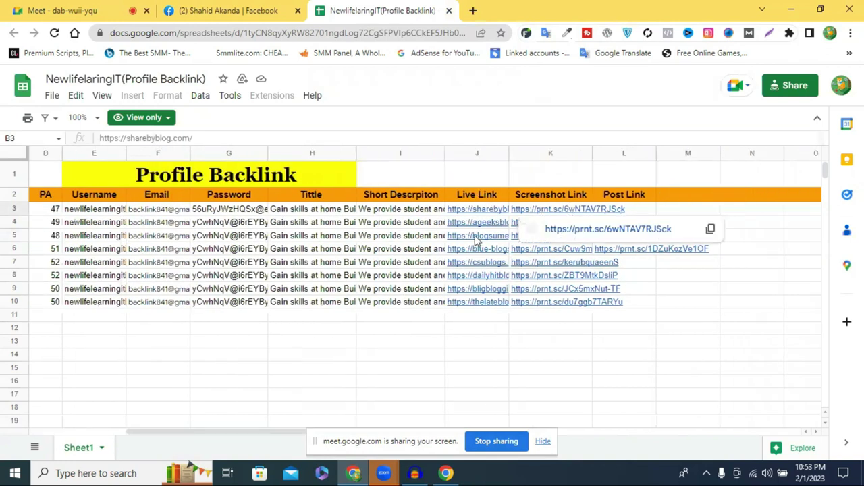
left_click(766, 304)
left_click(563, 211)
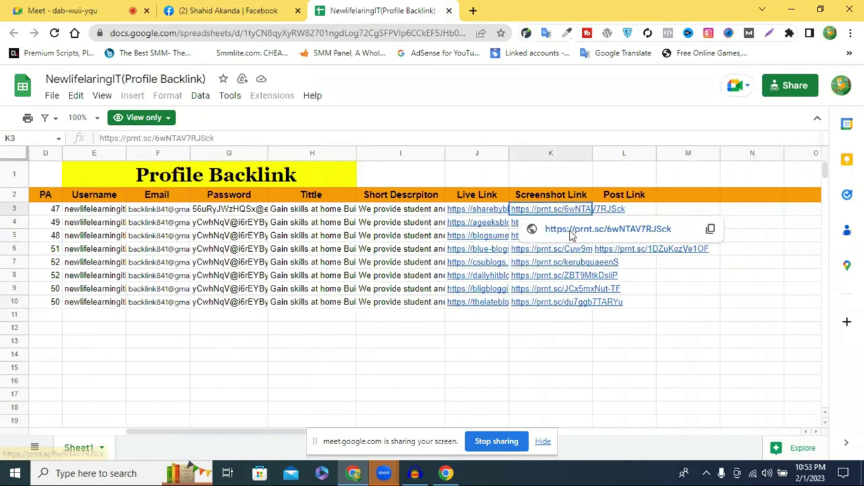
left_click(572, 230)
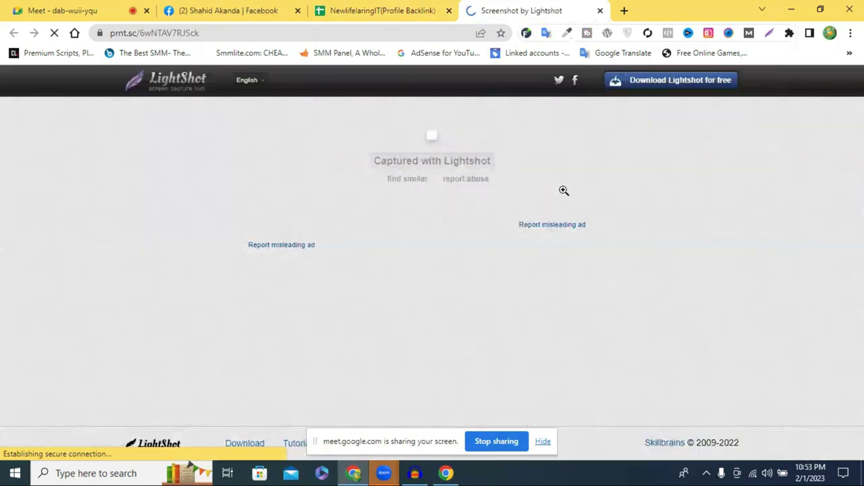
Examine the highlighted site address and capture date in the sharebyblog profile screenshot, and close it.
scroll(564, 191, "down", 1)
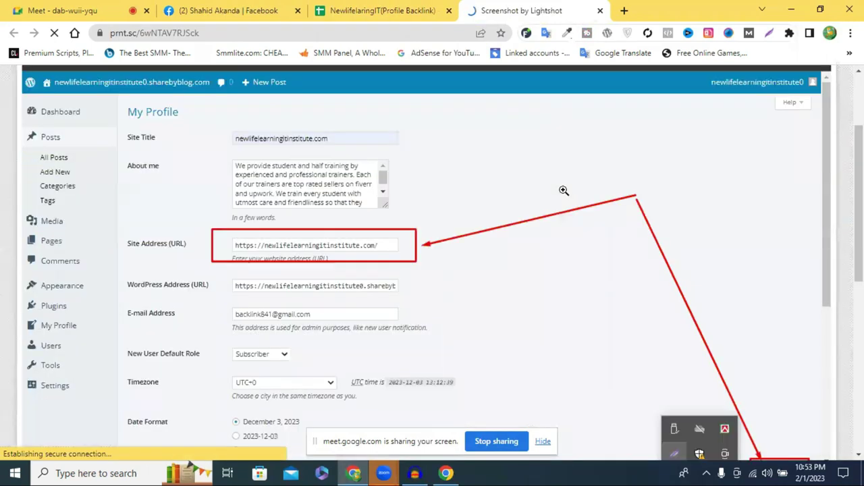
scroll(561, 202, "down", 1)
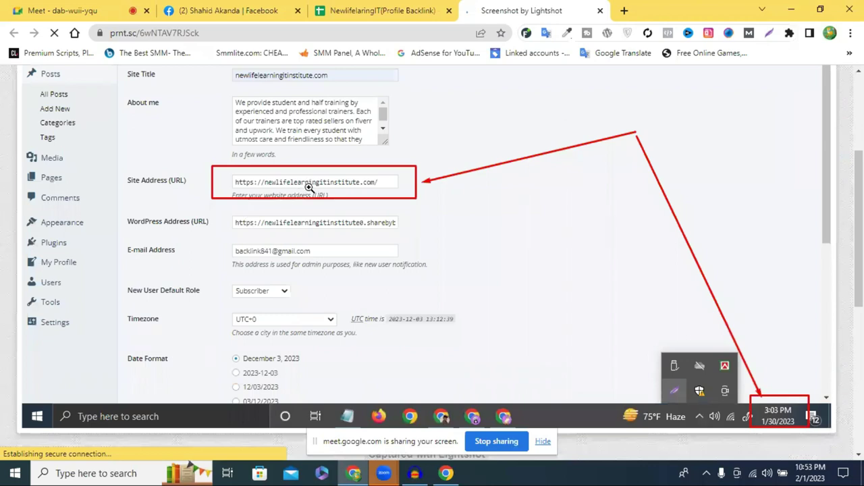
scroll(733, 287, "down", 3)
scroll(603, 252, "up", 1)
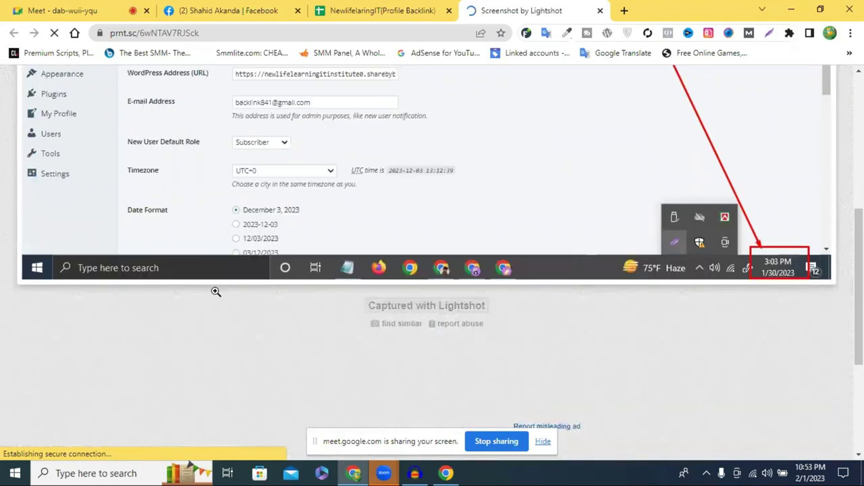
scroll(222, 265, "up", 3)
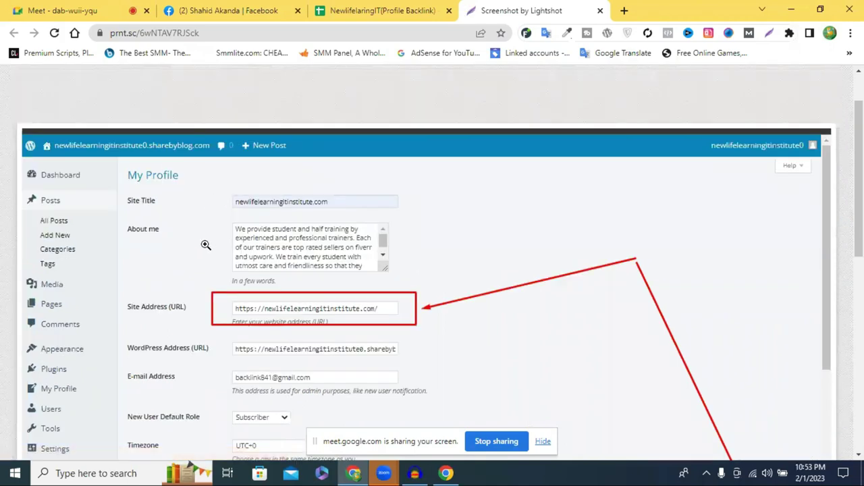
scroll(474, 228, "down", 2)
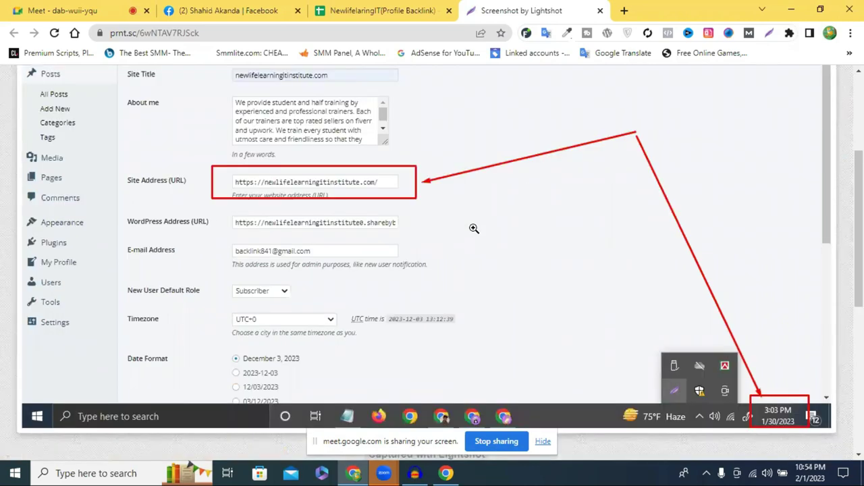
scroll(474, 228, "up", 1)
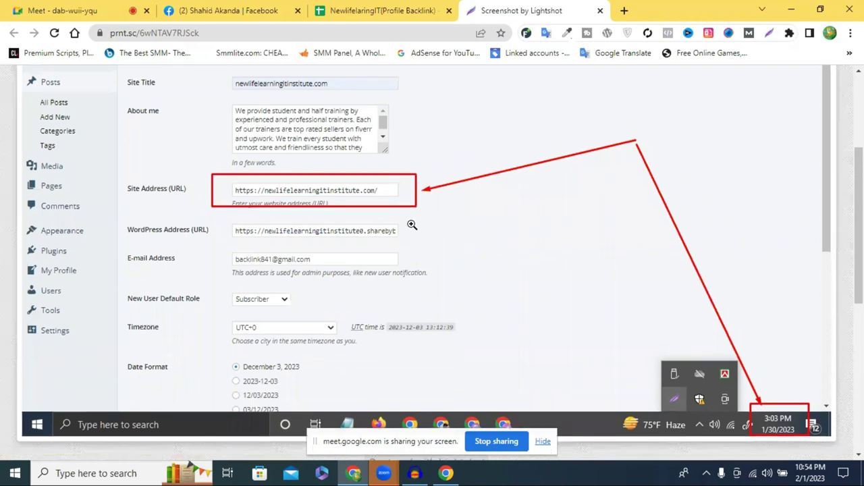
scroll(410, 223, "up", 1)
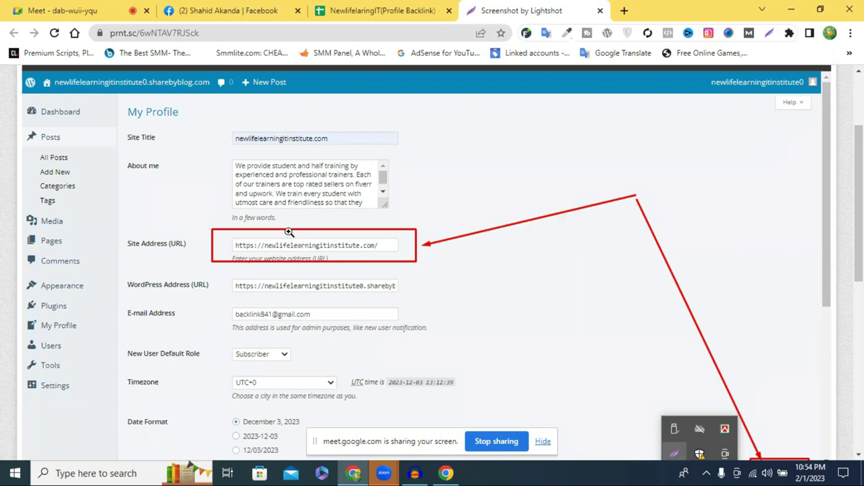
left_click(600, 11)
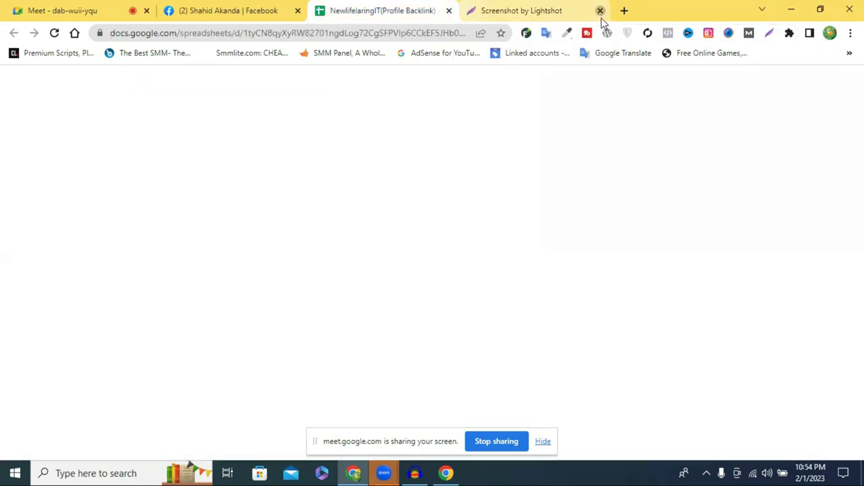
Open the screenshot link of the blue-blogs row, examine the highlighted site address and capture date, and close it.
left_click(548, 250)
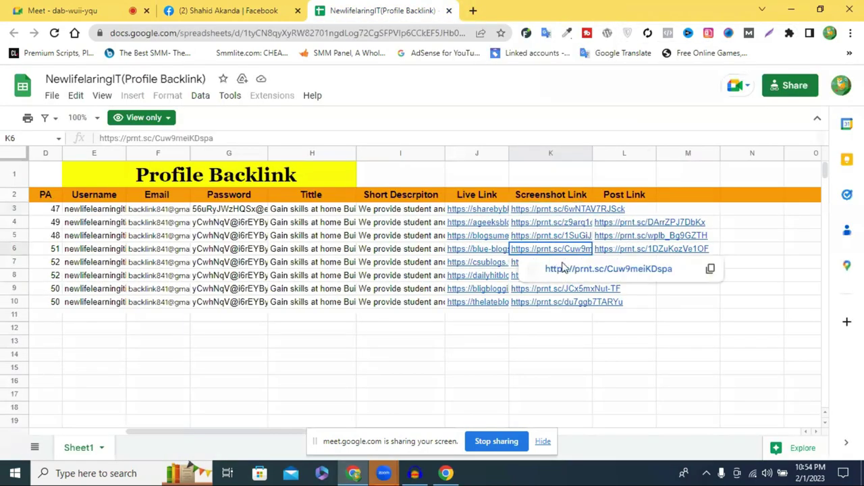
left_click(582, 271)
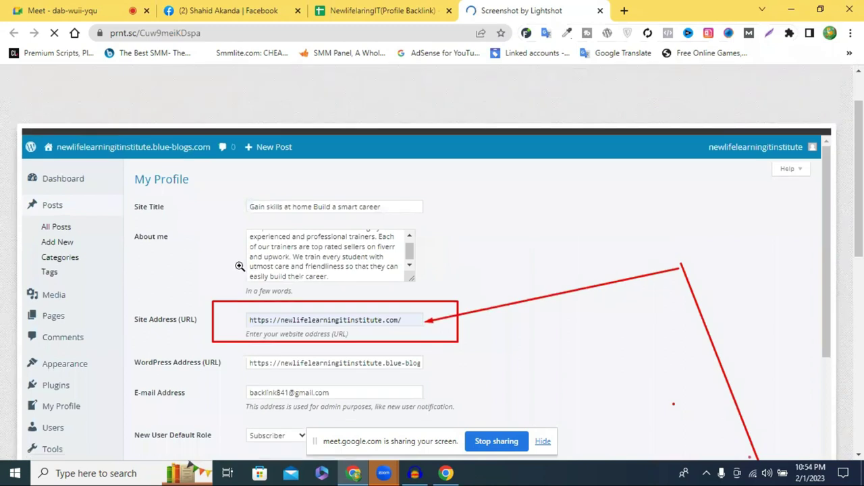
scroll(240, 266, "down", 1)
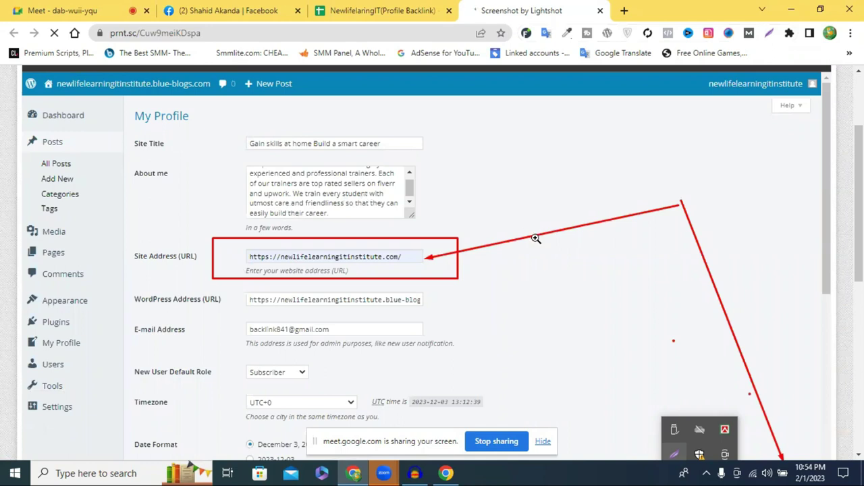
scroll(536, 239, "down", 3)
scroll(535, 238, "up", 4)
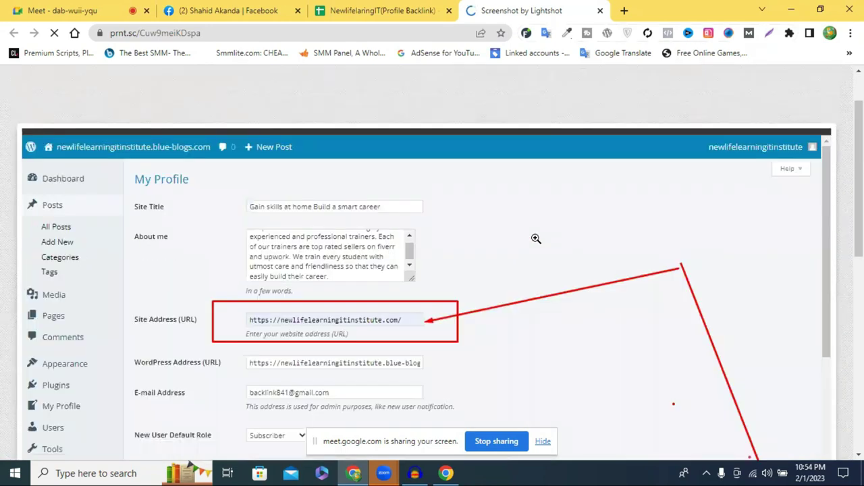
scroll(529, 237, "down", 2)
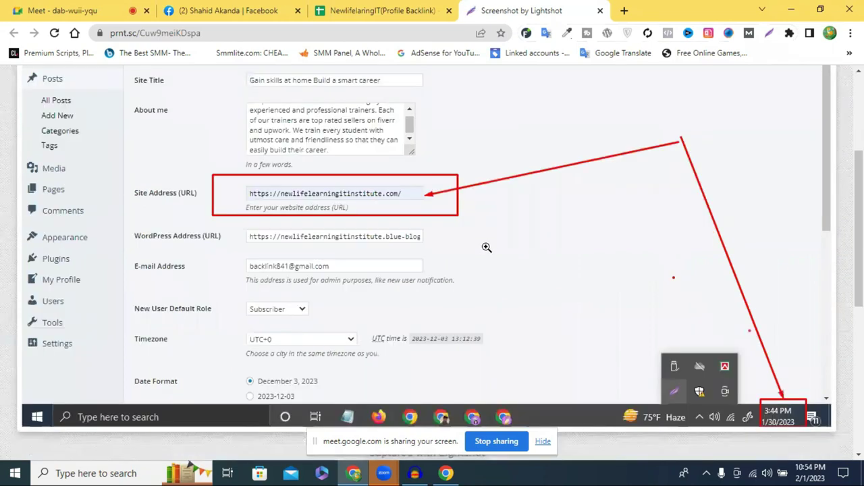
scroll(485, 245, "up", 3)
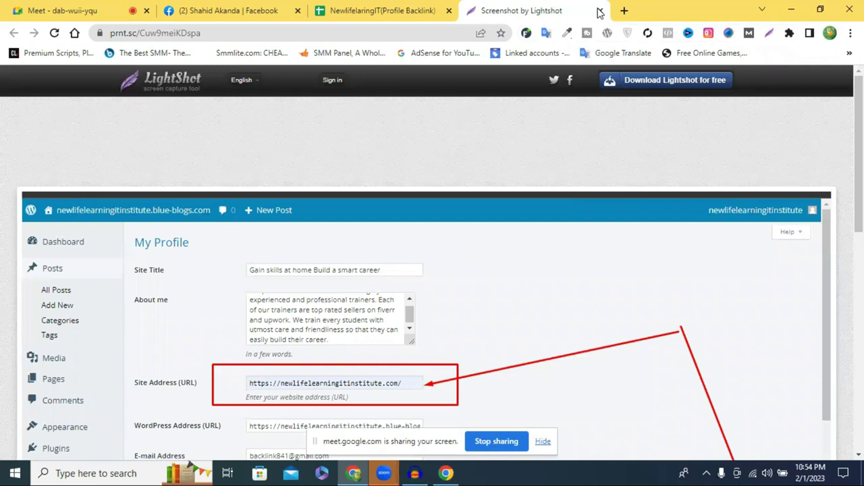
key("ctrl+w")
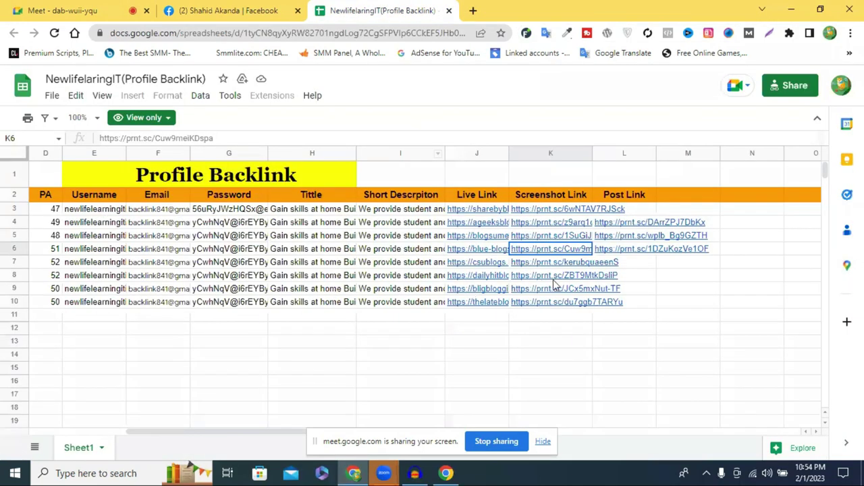
Open the screenshot link of the dailyhitblog row, view the profile's site address, and close it.
left_click(564, 277)
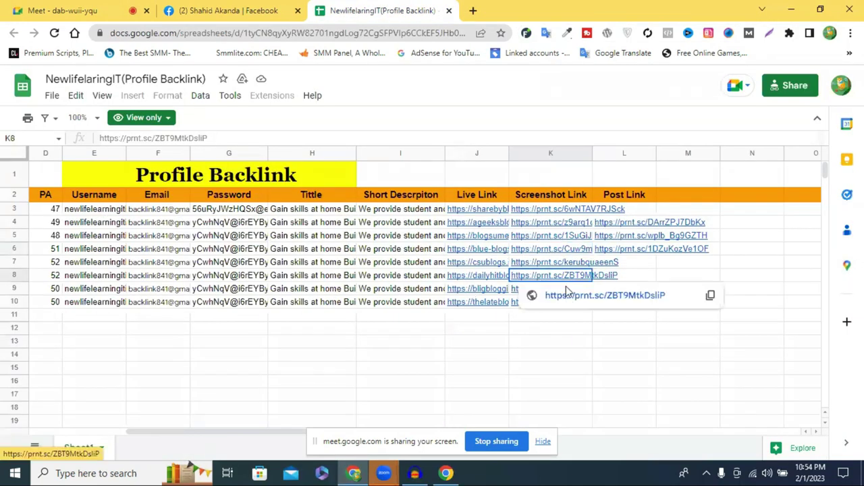
left_click(567, 291)
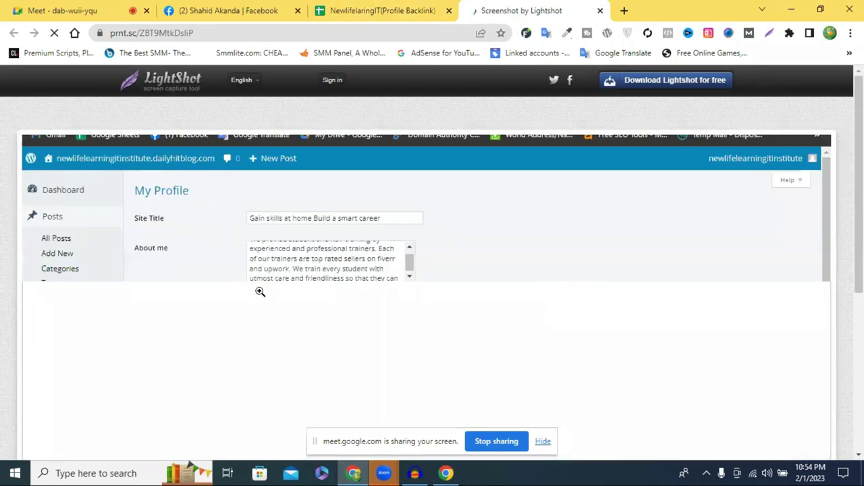
scroll(276, 242, "down", 2)
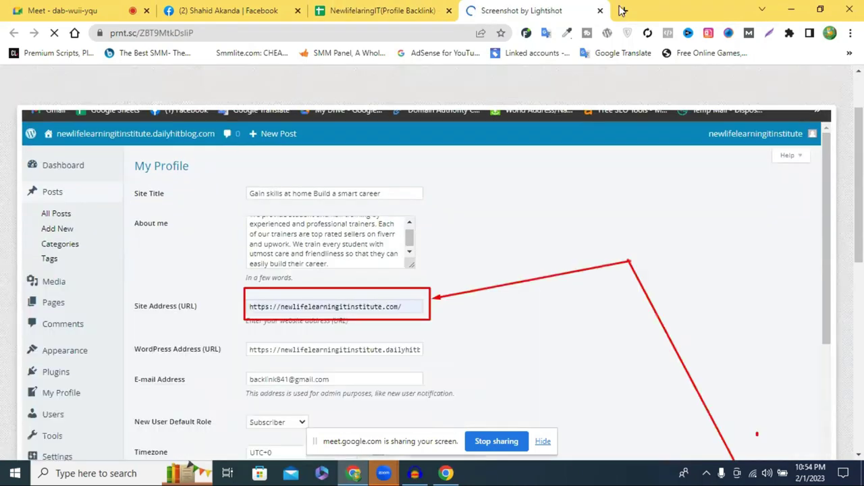
scroll(600, 18, "down", 2)
left_click(600, 11)
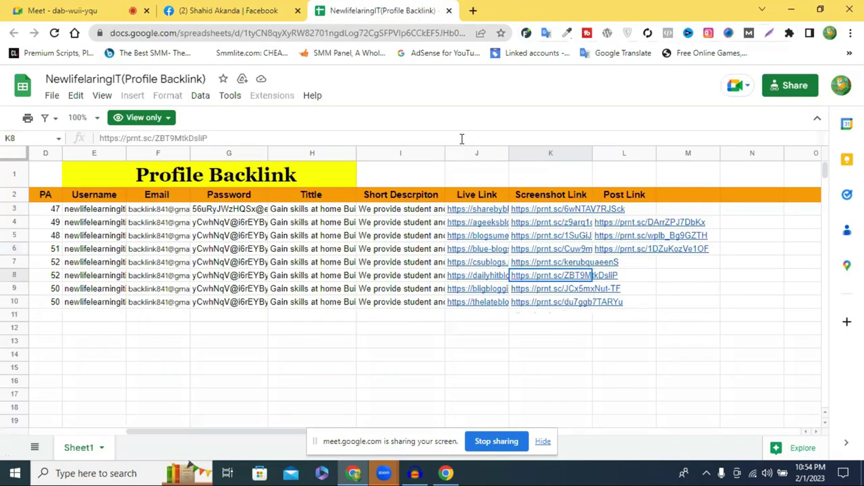
Open the screenshot link of the thelateblog row, view the profile's site address and capture date, and close it.
left_click(580, 303)
left_click(594, 323)
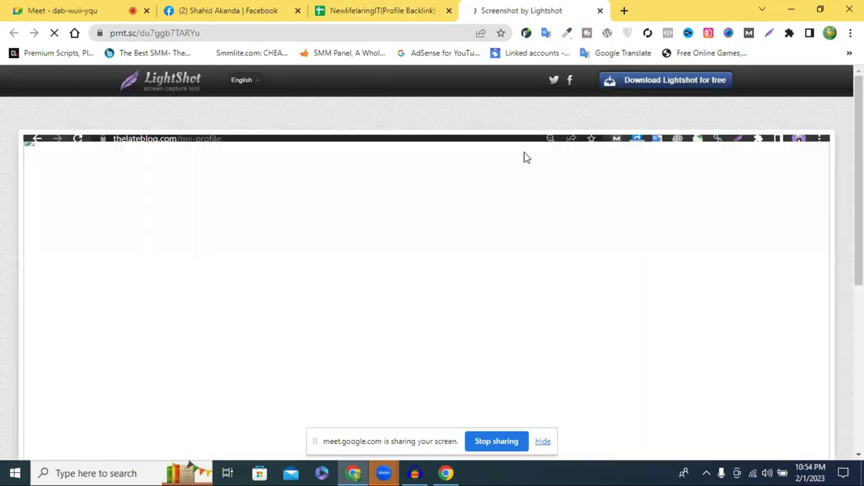
scroll(522, 194, "down", 4)
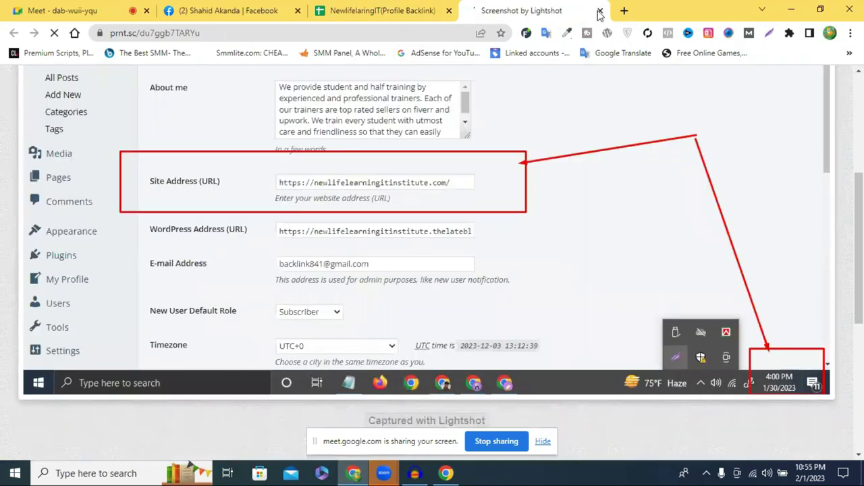
middle_click(481, 10)
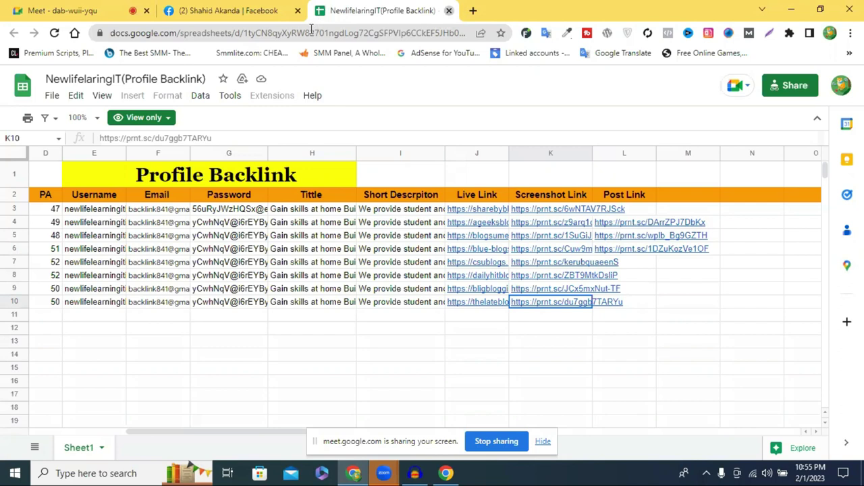
Close the backlink spreadsheet and search Google in a new tab for "profile backlink site list 2022".
key("ctrl+shift+Tab")
key("ctrl+t")
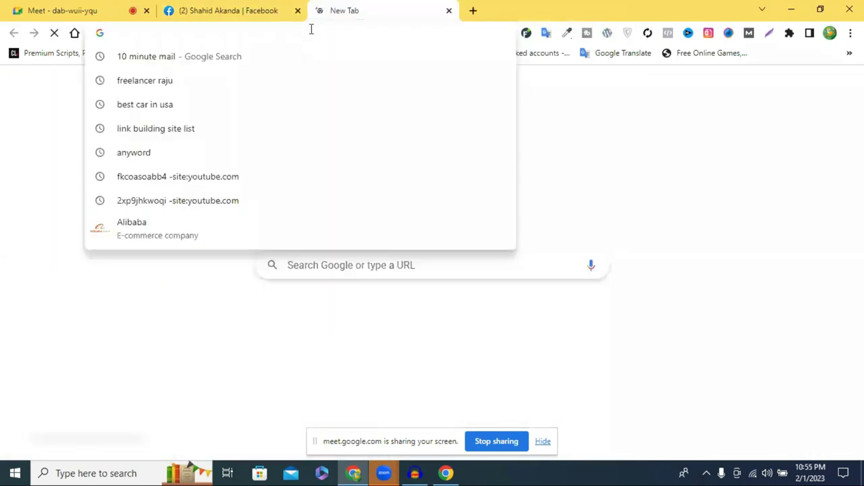
type("pr")
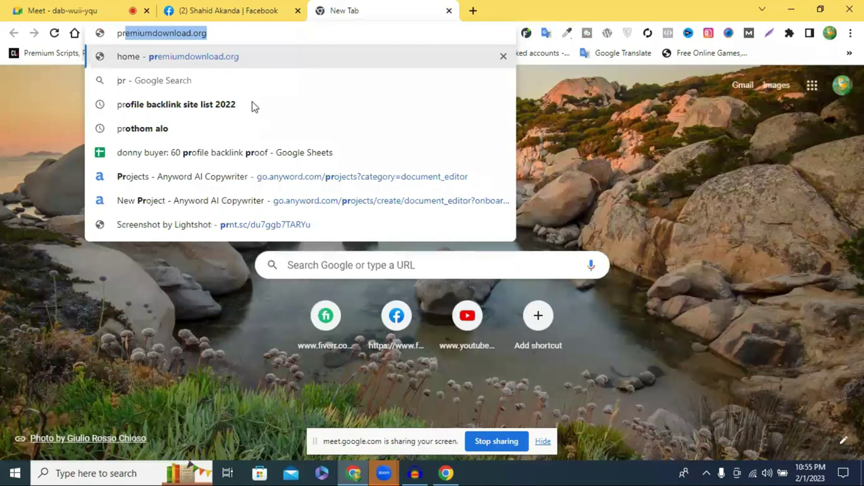
left_click(251, 106)
key("Return")
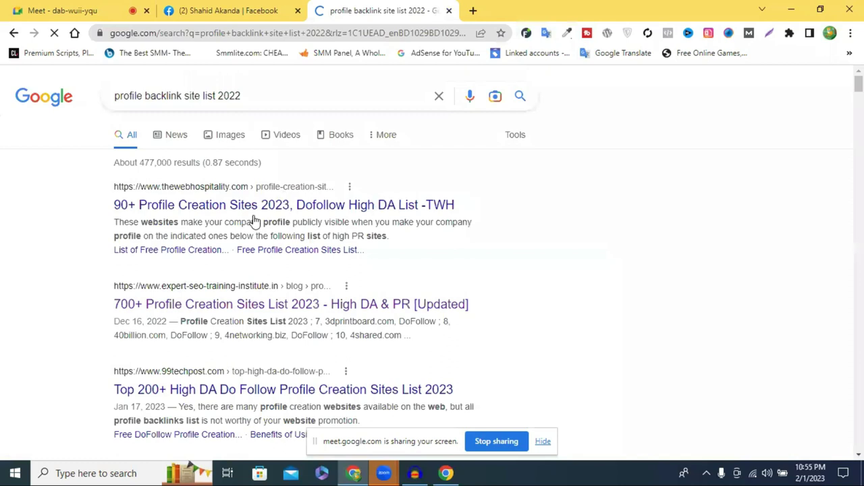
Open the search result "700+ Profile Creation Sites List 2023 - High DA & PR [Updated]" in its own tab.
left_click(378, 202)
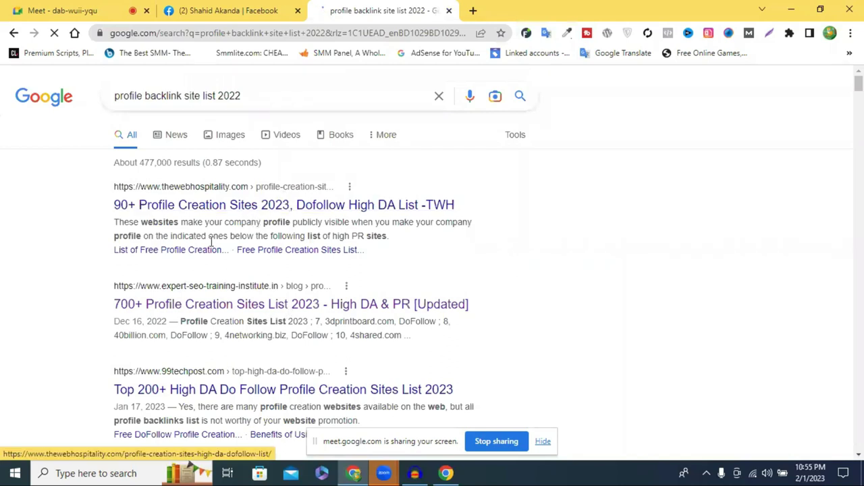
scroll(192, 249, "down", 1)
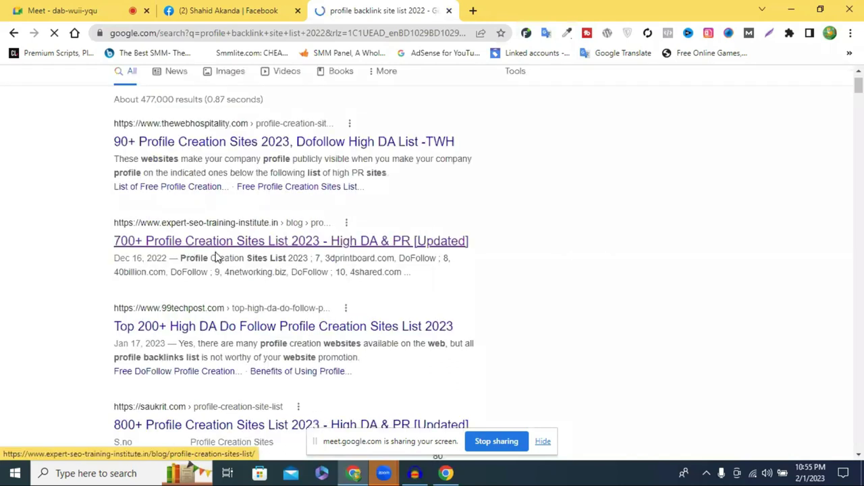
right_click(216, 257)
left_click(520, 10)
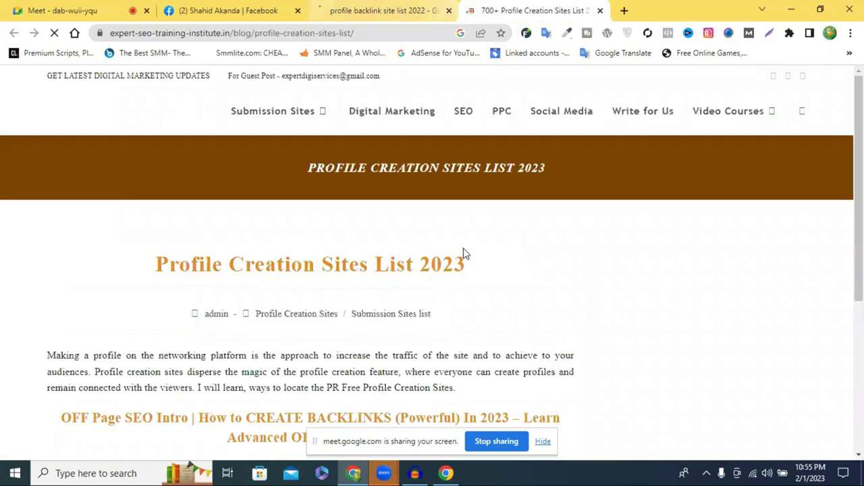
Skim the profile creation article down to the Sponsored Premium Profile Creation Sites List table.
scroll(463, 251, "down", 4)
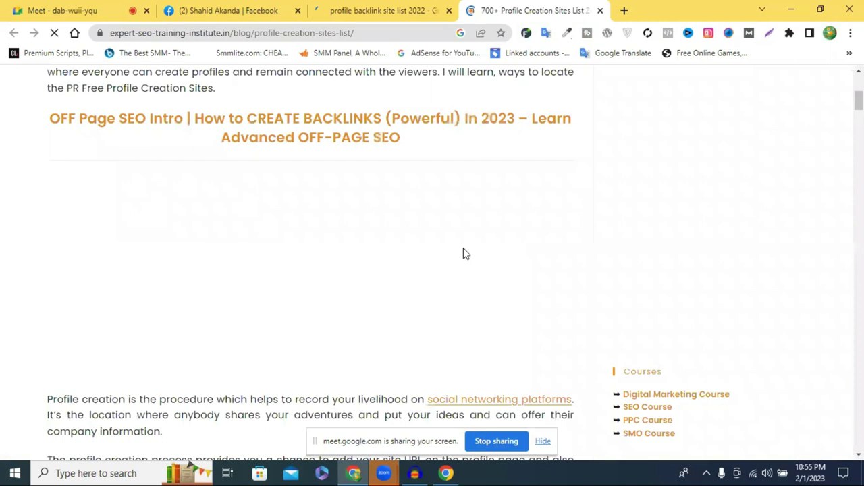
scroll(463, 251, "down", 3)
scroll(463, 253, "down", 6)
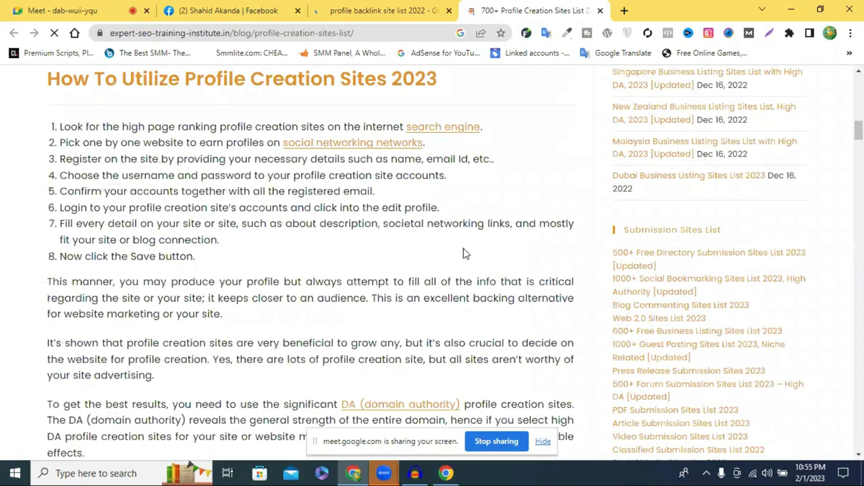
scroll(463, 251, "down", 4)
scroll(463, 250, "down", 4)
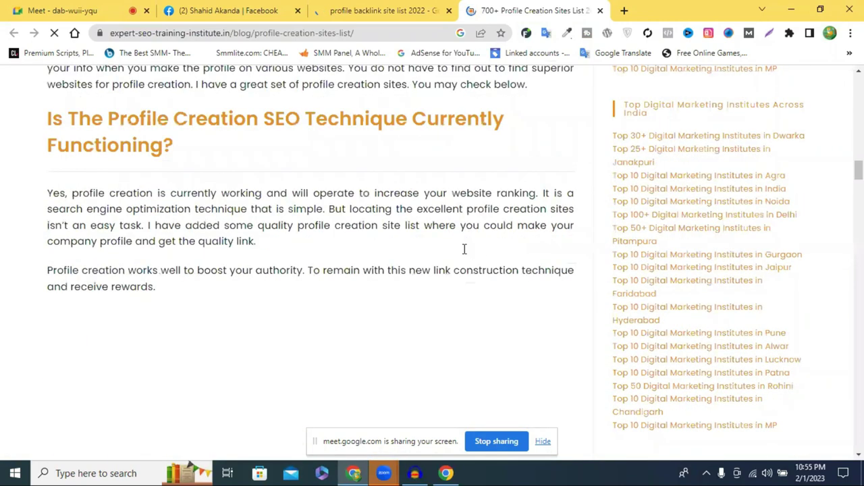
scroll(464, 248, "down", 4)
scroll(190, 166, "down", 4)
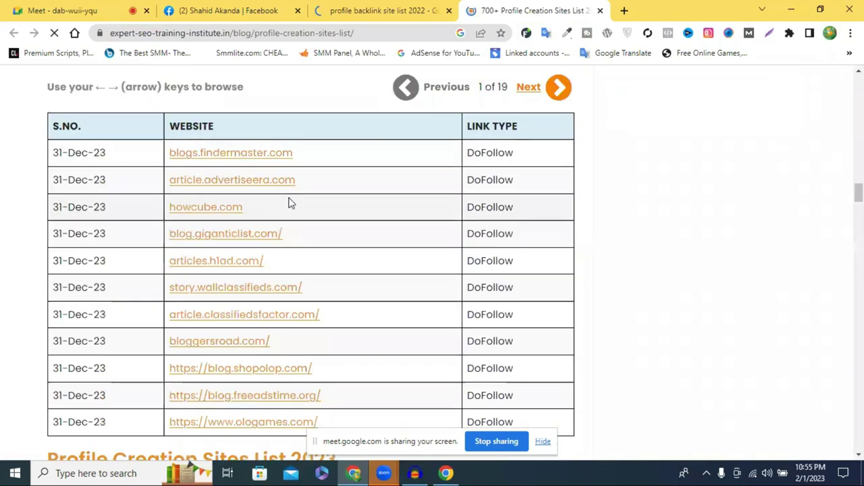
scroll(288, 202, "up", 2)
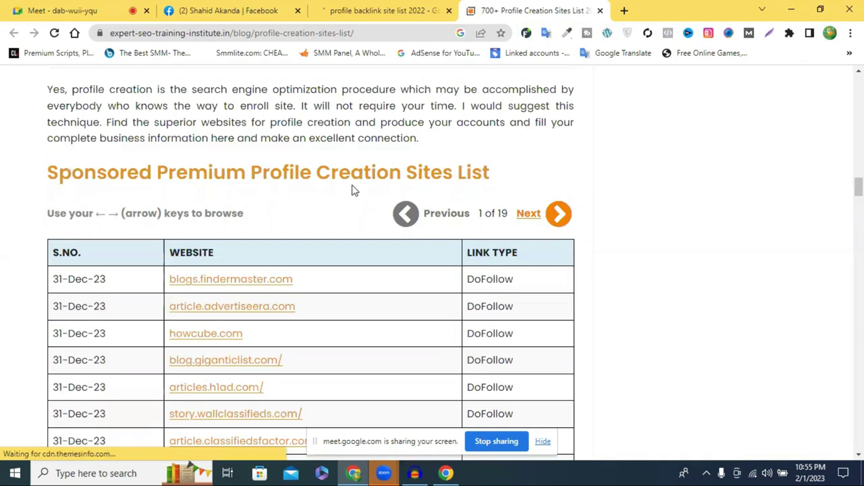
Find the Profile Creation Sites List 2023 table and open its 40billion.com entry in a new tab.
scroll(72, 243, "down", 6)
scroll(191, 216, "up", 1)
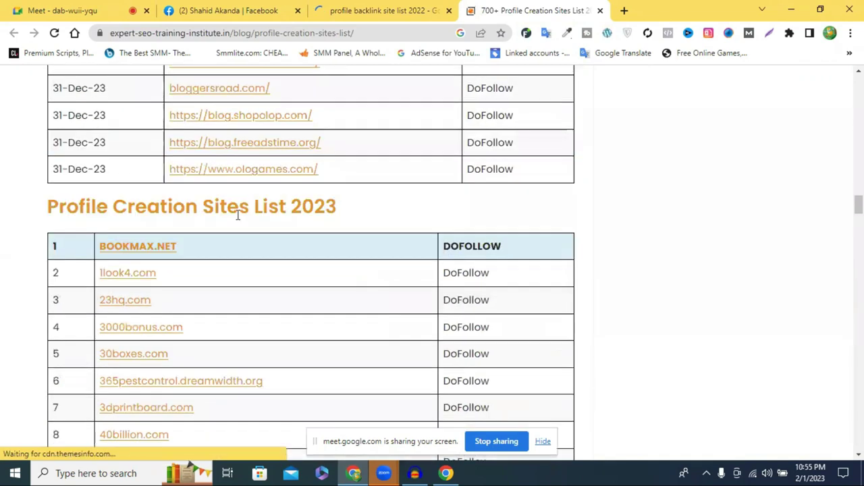
scroll(291, 223, "down", 1)
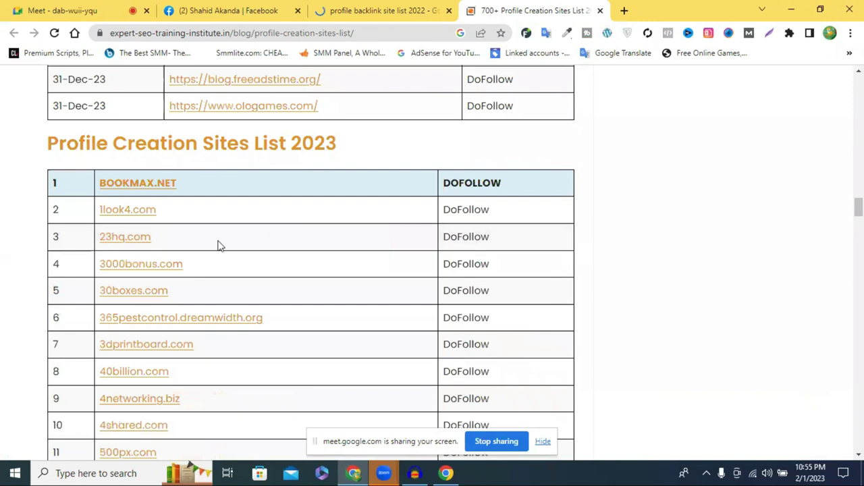
scroll(277, 267, "down", 2)
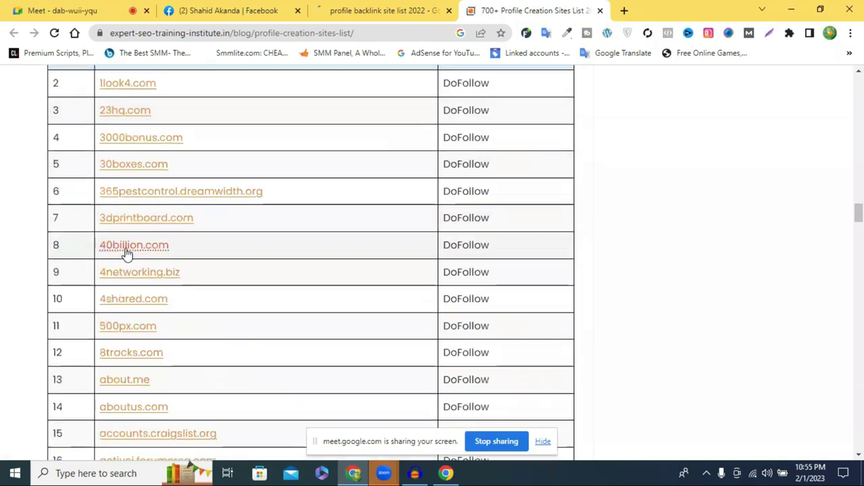
right_click(128, 252)
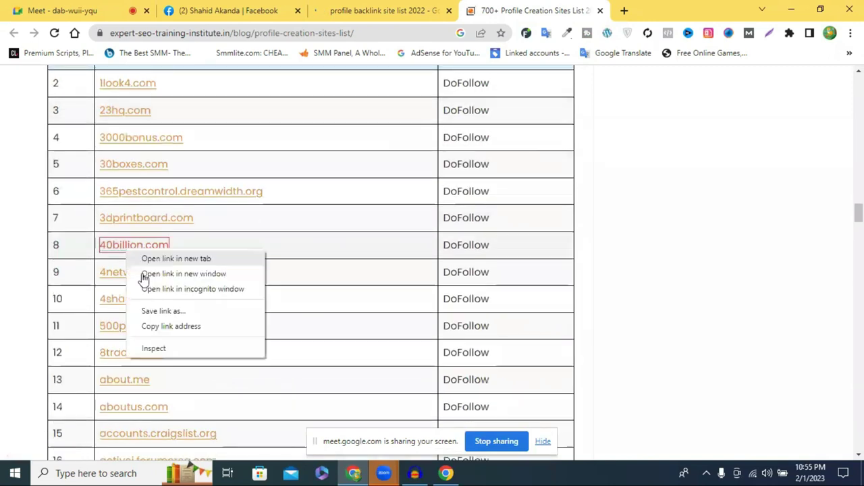
left_click(158, 259)
Open the 500px.com entry of the Profile Creation Sites List 2023 table in a background tab.
scroll(230, 317, "down", 1)
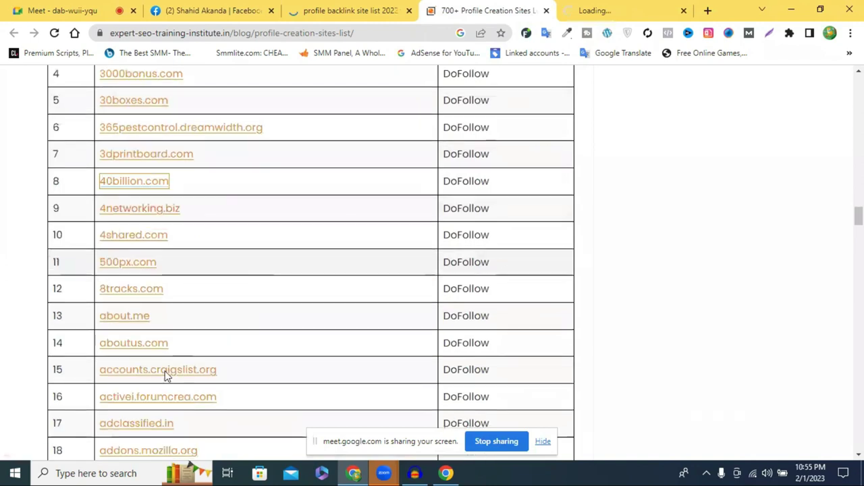
scroll(164, 371, "down", 1)
right_click(121, 365)
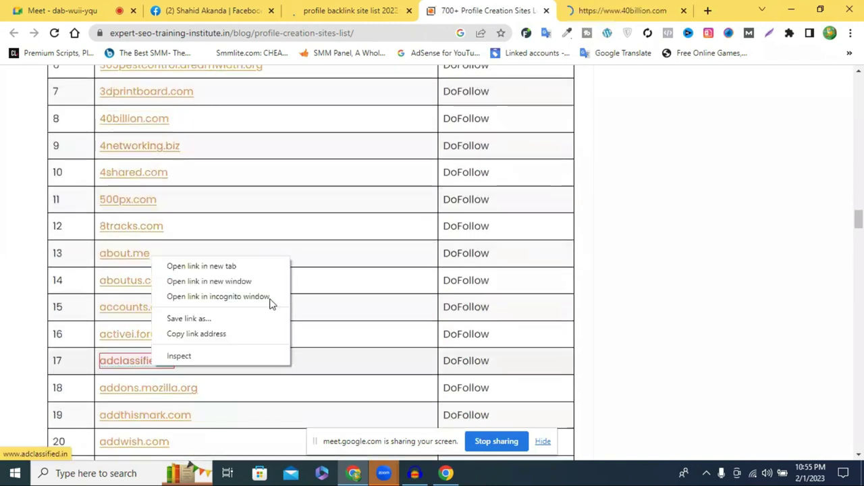
scroll(120, 196, "down", 1)
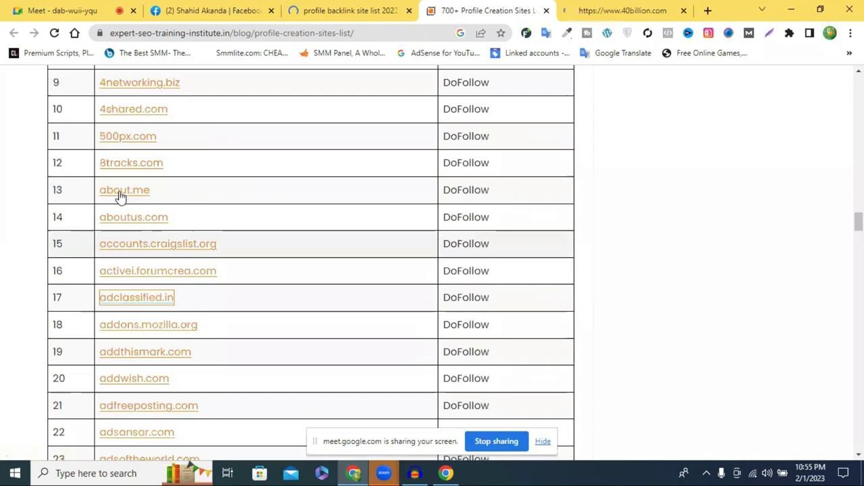
left_click(154, 149, "ctrl")
Switch to the 40Billion home page and look it over for sign-up and log-in options.
key("ctrl+Tab")
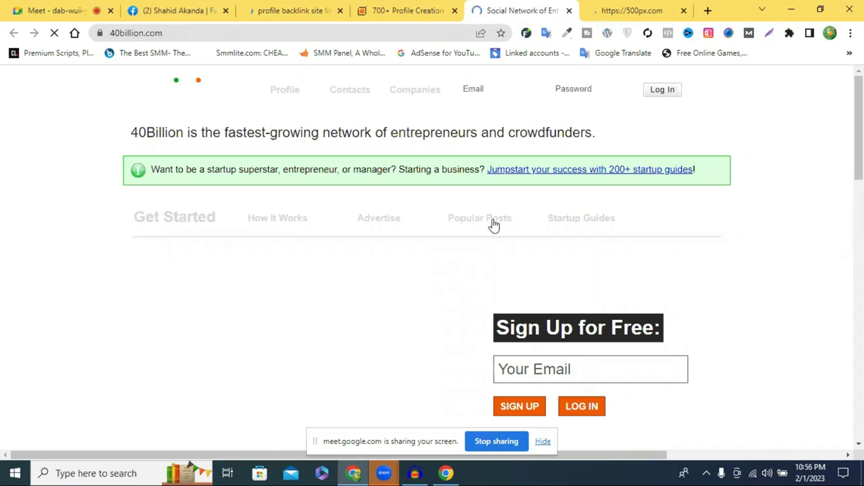
scroll(501, 223, "down", 5)
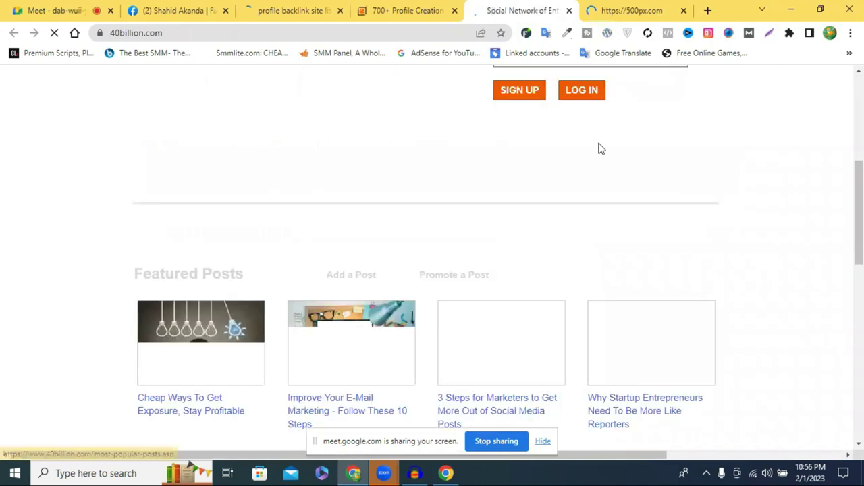
scroll(600, 141, "up", 5)
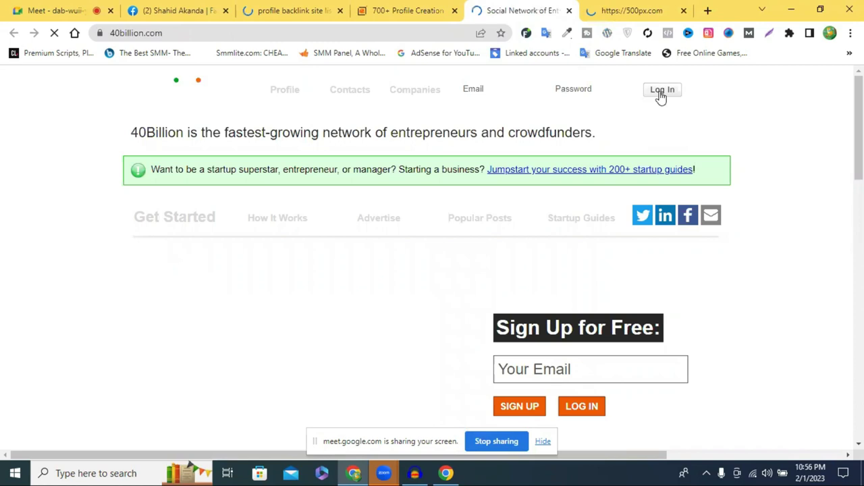
Bring up the 40Billion log-in page and check on the 500px page while both sites load.
left_click(612, 10)
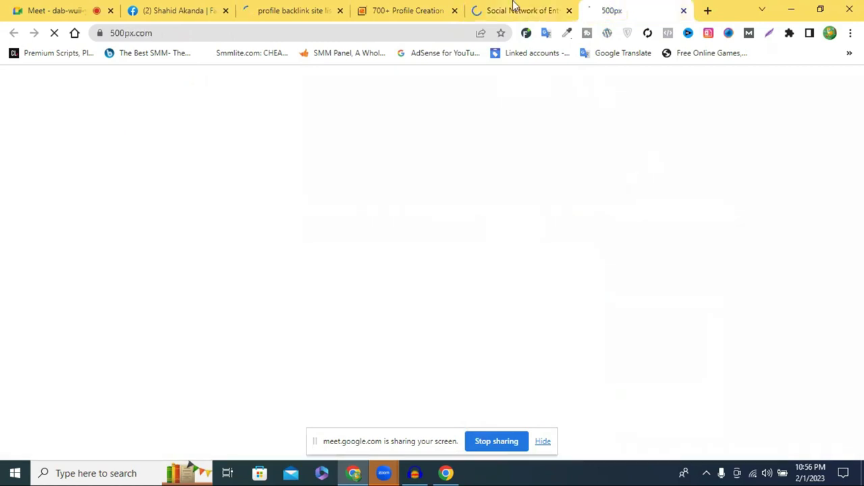
left_click(514, 9)
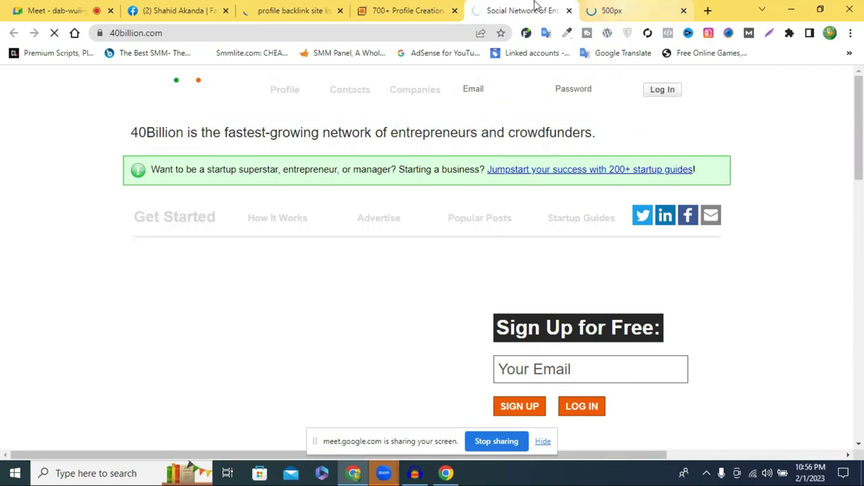
left_click(607, 9)
key("ctrl+shift+Tab")
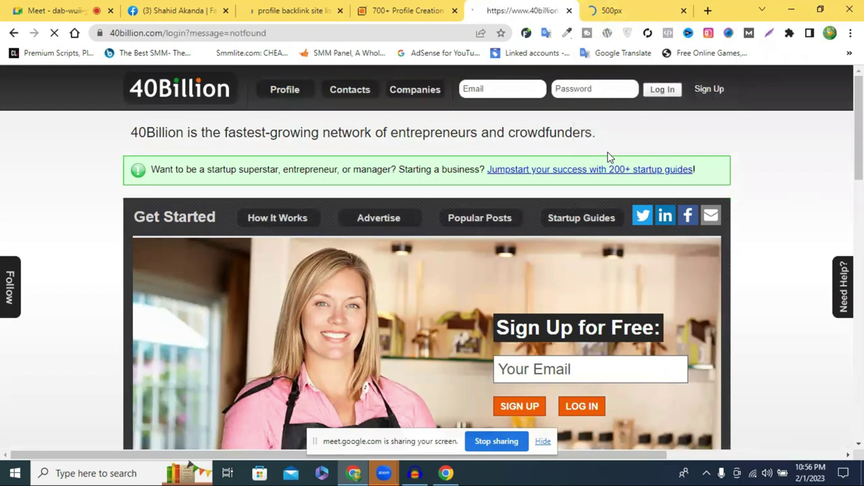
left_click(600, 8)
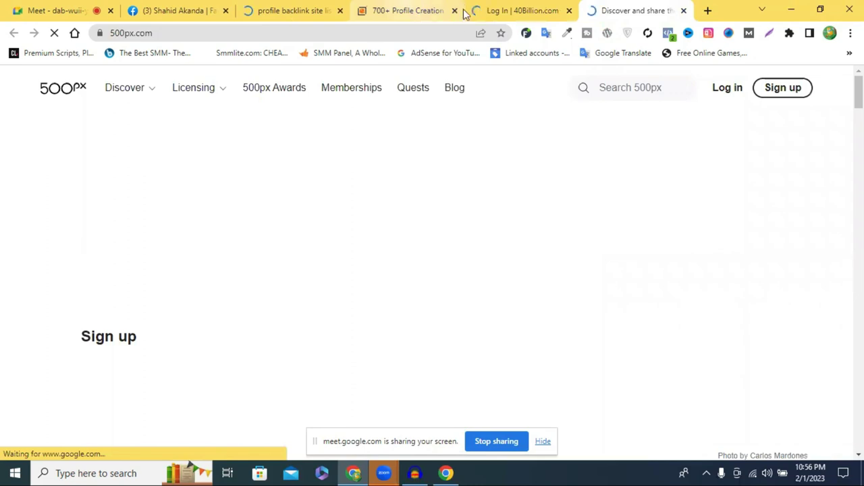
Place the profile sites list tab ahead of the Google search results tab and close the search results.
left_click_drag(464, 12, 395, 7)
left_click(397, 8)
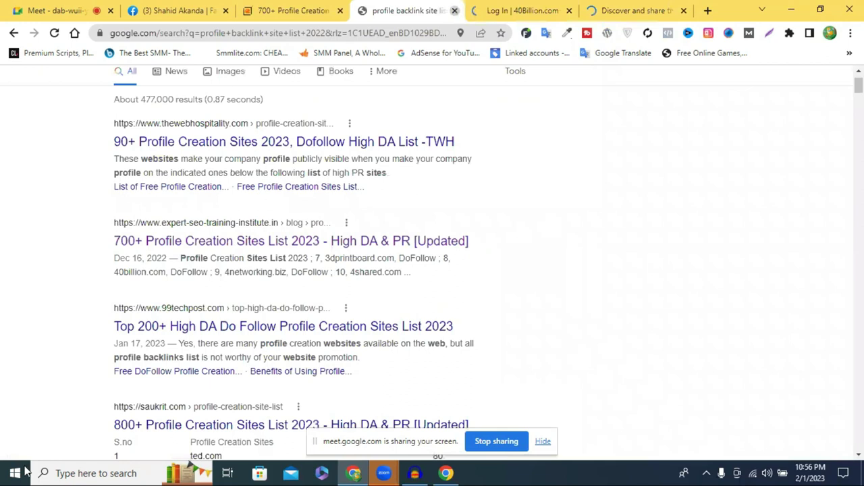
left_click(455, 11)
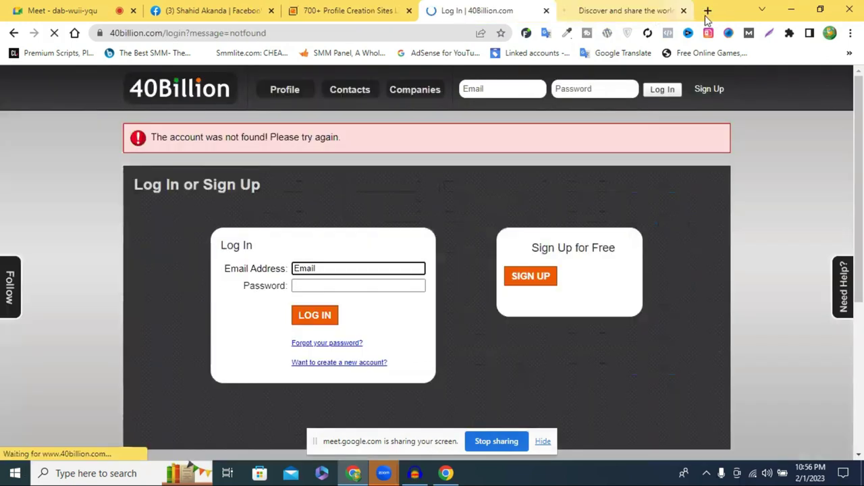
Open a new tab, view the list of signed-in Google accounts, and load Gmail there.
key("ctrl+t")
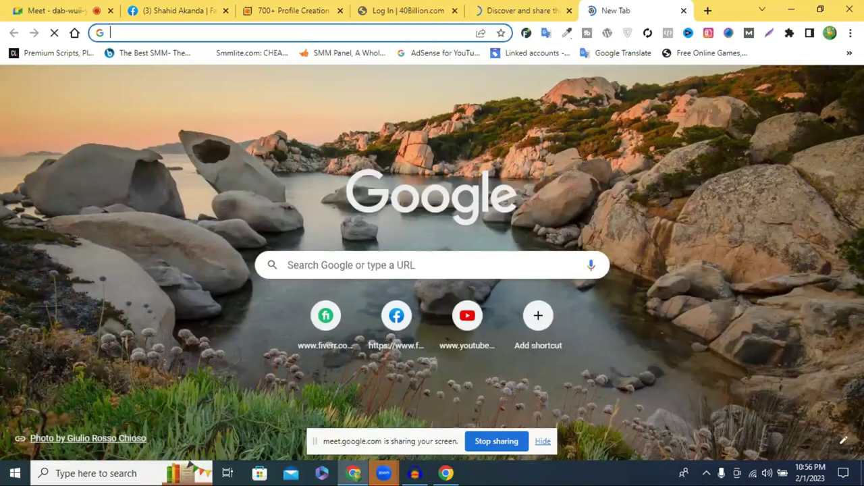
left_click(841, 84)
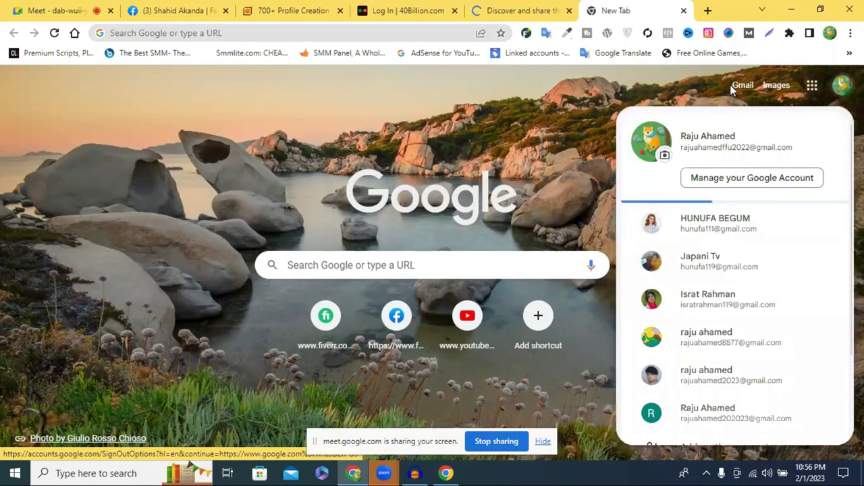
triple_click(740, 148)
key("ctrl+c")
right_click(740, 148)
Switch to the 500px home page and look through its sign-up options and feature sections.
left_click(511, 8)
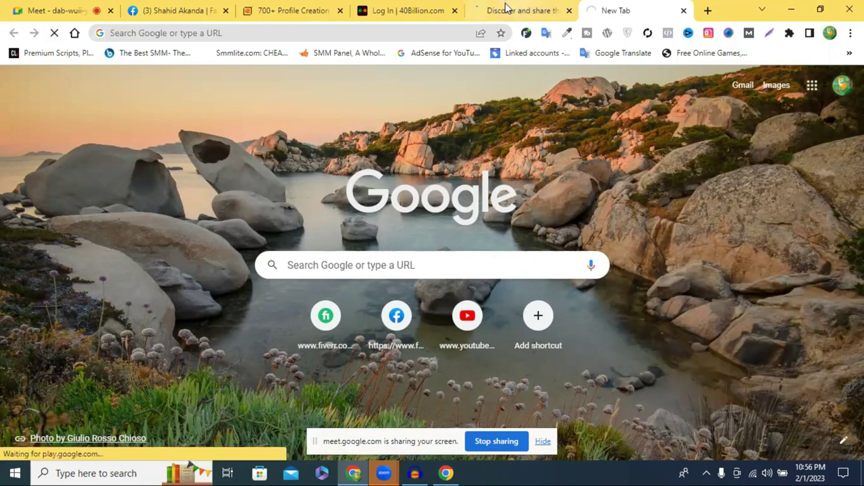
left_click(511, 8)
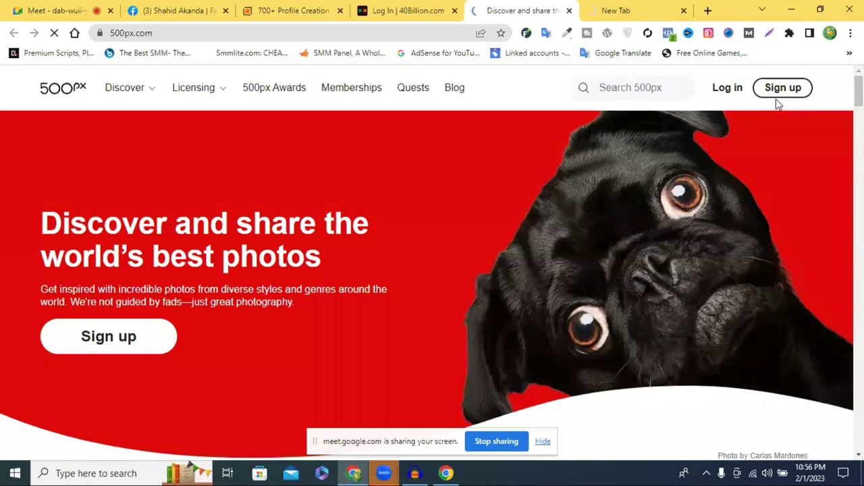
scroll(490, 282, "down", 1)
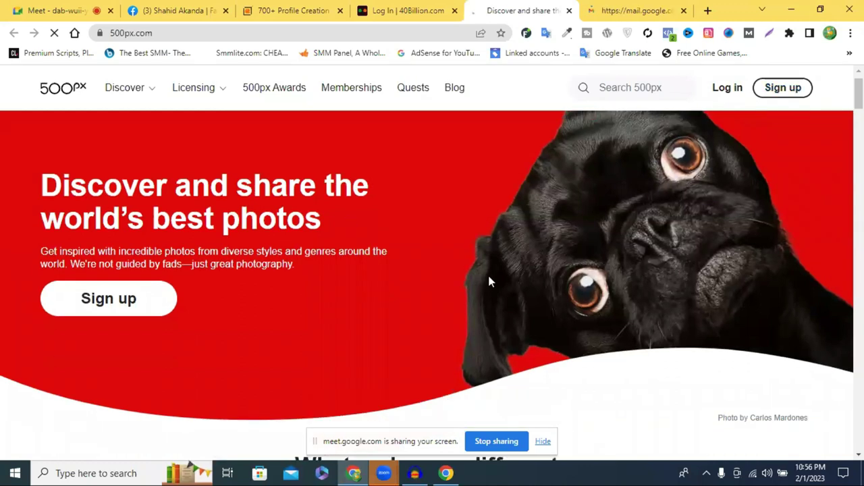
scroll(489, 282, "down", 1)
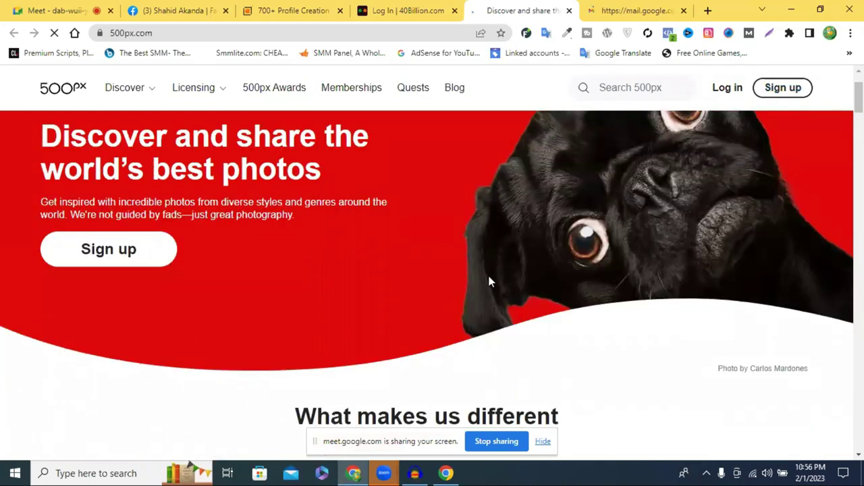
scroll(490, 282, "down", 5)
scroll(490, 282, "up", 4)
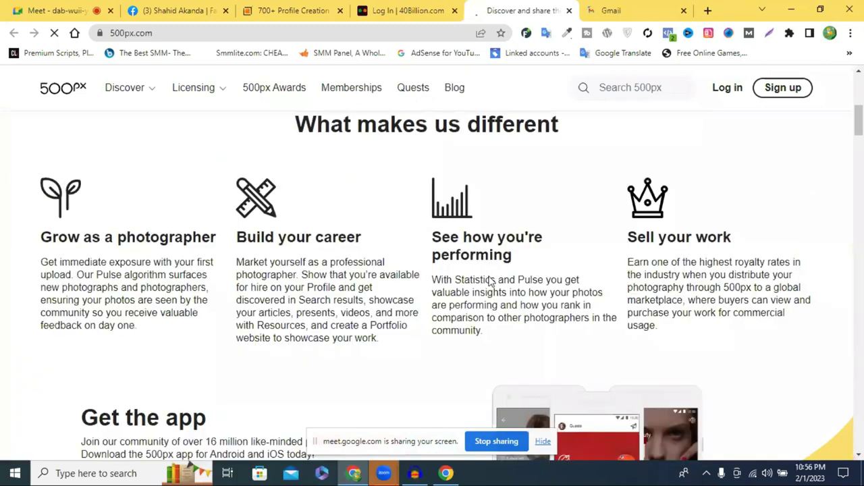
scroll(489, 283, "down", 6)
scroll(490, 282, "up", 6)
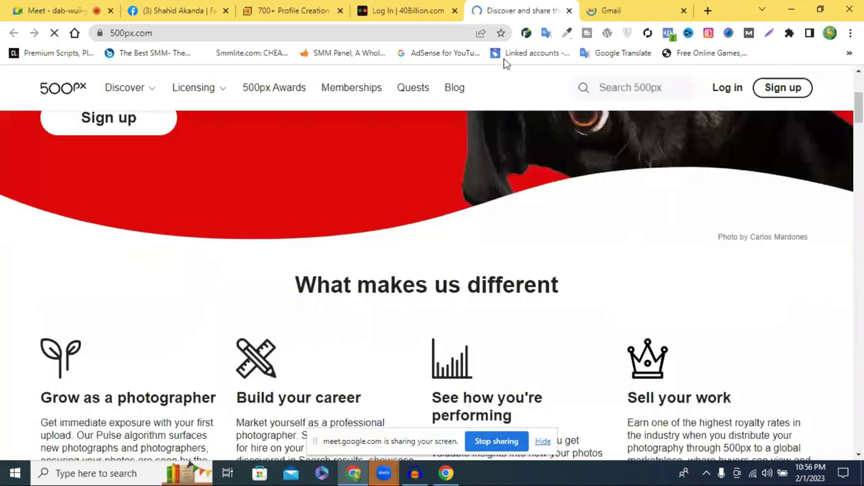
scroll(506, 102, "up", 3)
Return to the 40Billion log-in page, dismiss the newsletter pop-up, and open the new member sign-up form.
key("ctrl+shift+Tab")
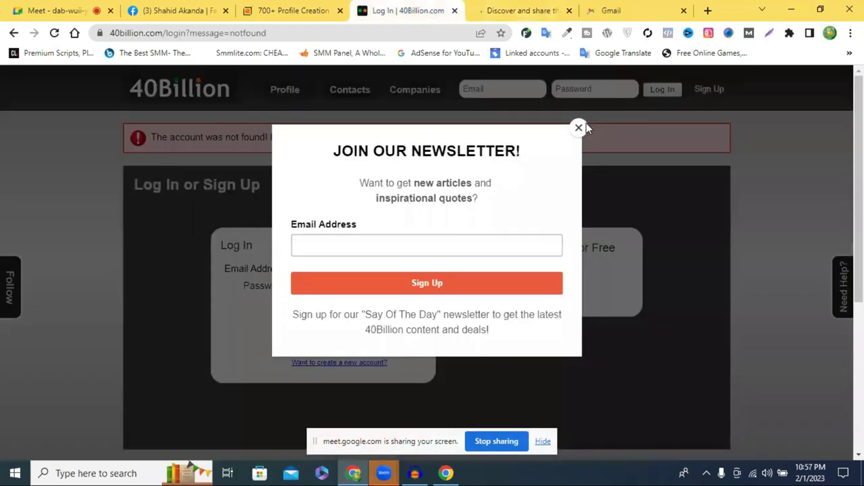
left_click(582, 125)
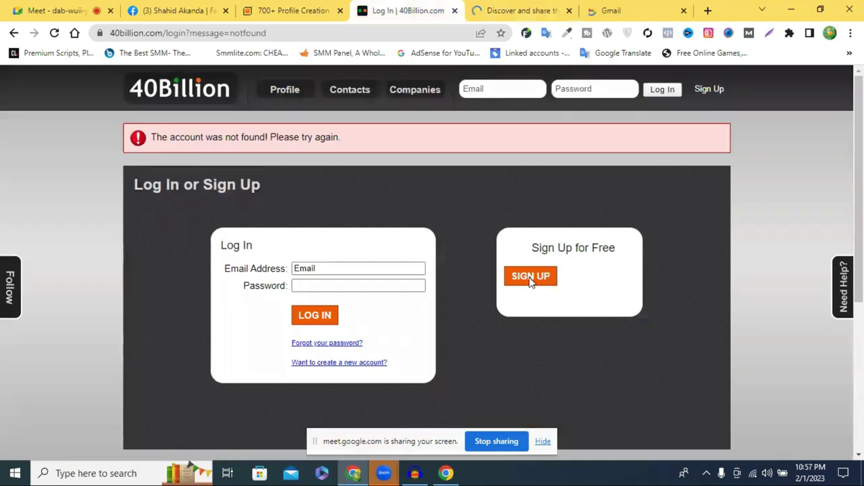
left_click(531, 277)
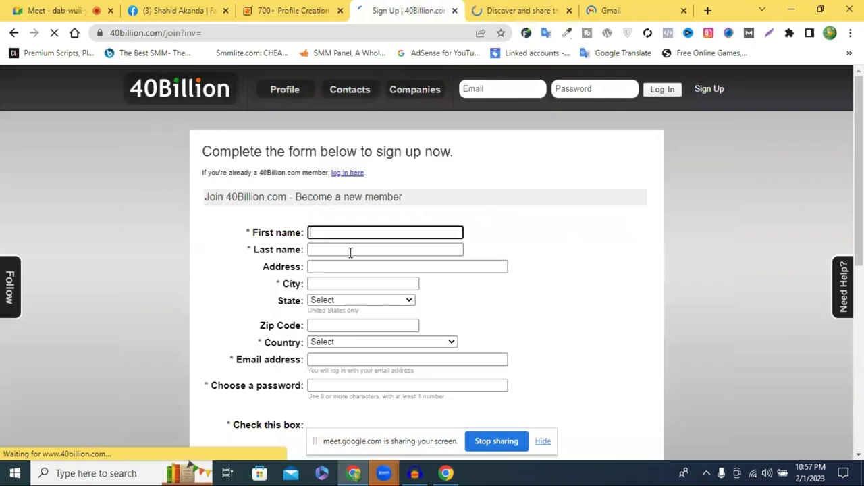
Fill in the 40Billion sign-up form from the first saved address entry and replace the e-mail with the current Gmail account's address.
left_click(339, 233)
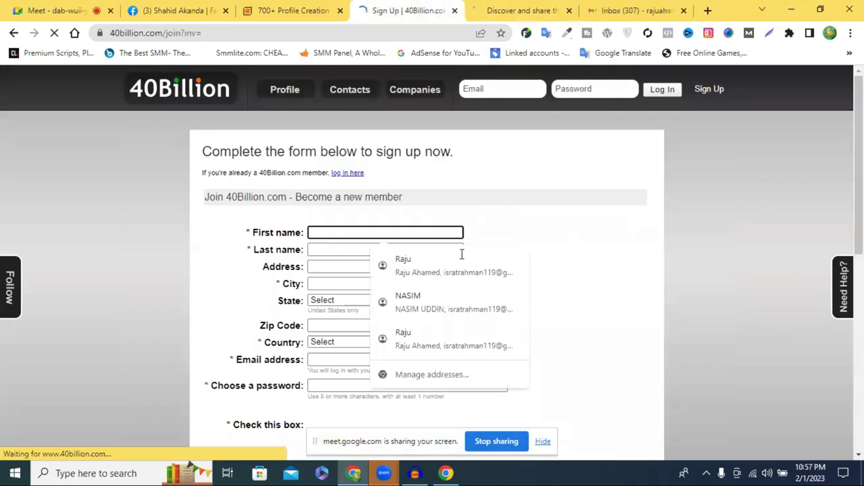
left_click(461, 257)
scroll(357, 325, "down", 1)
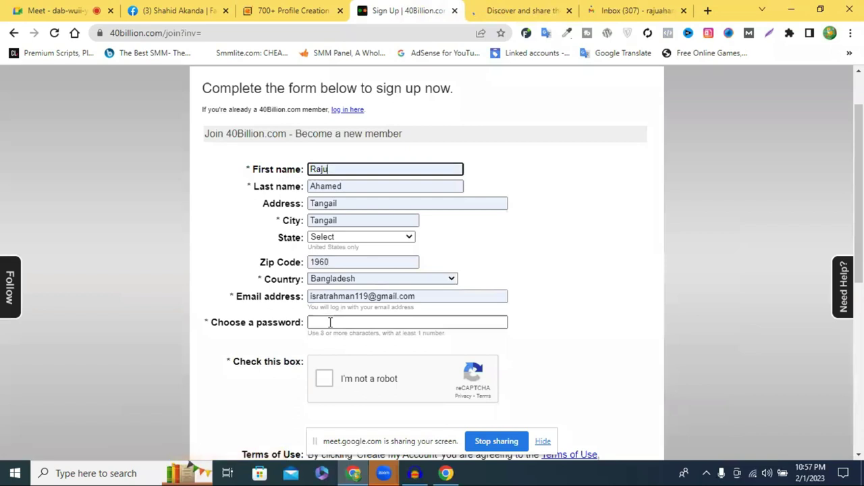
left_click(330, 322)
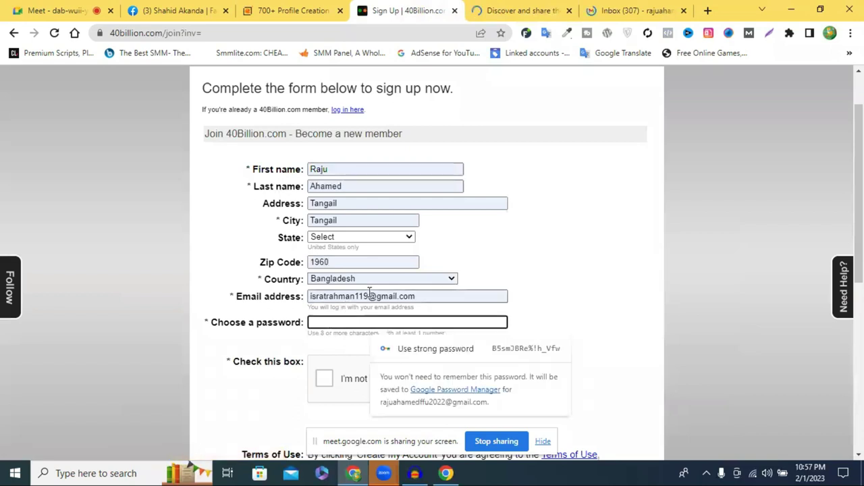
triple_click(369, 296)
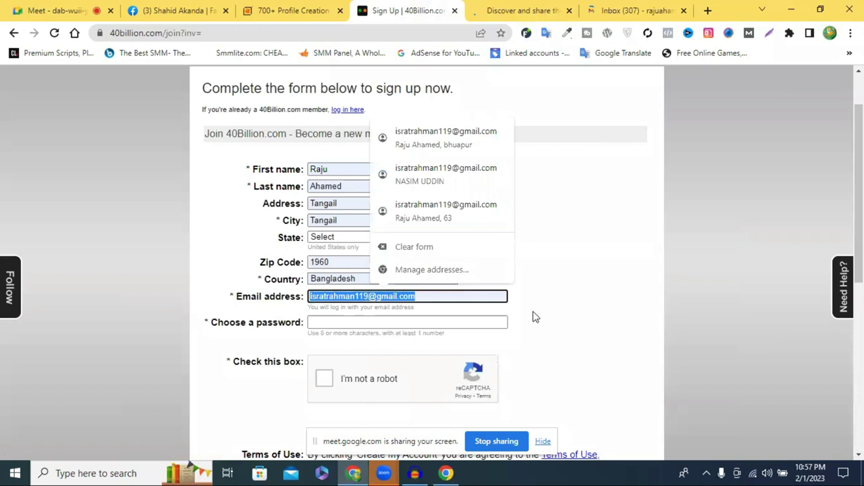
key("ctrl+v")
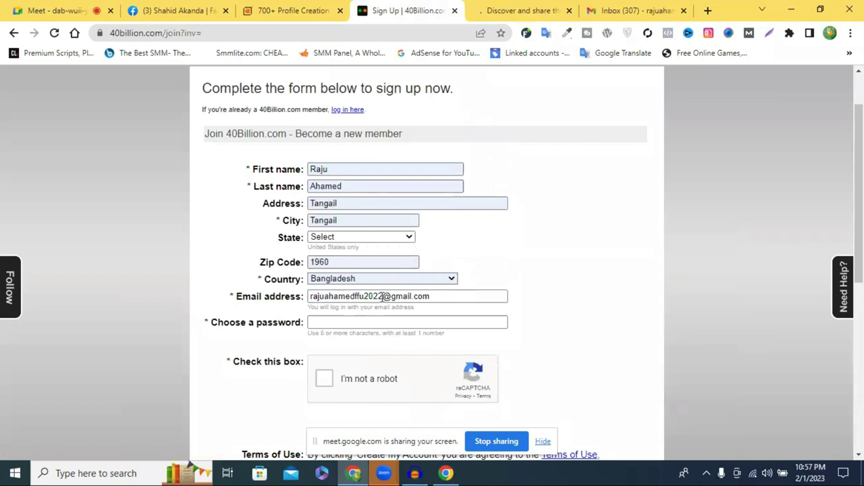
Enter the account password in the 40Billion sign-up form.
double_click(269, 297)
key("ctrl+c")
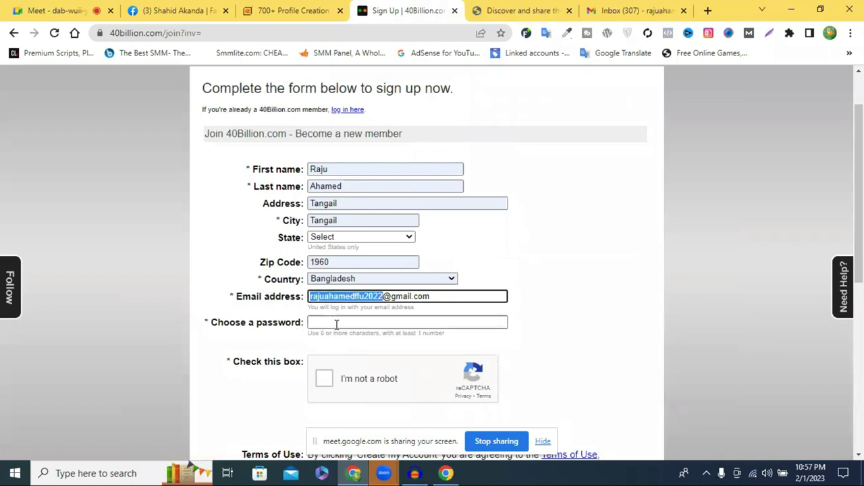
left_click(337, 324)
left_click(345, 362)
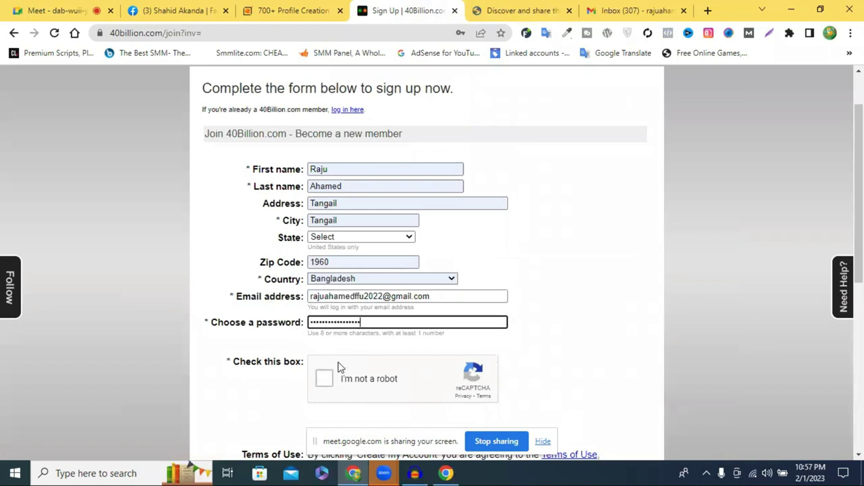
Complete the "I'm not a robot" check and submit the form to create the 40Billion account.
scroll(330, 261, "down", 2)
left_click(325, 255)
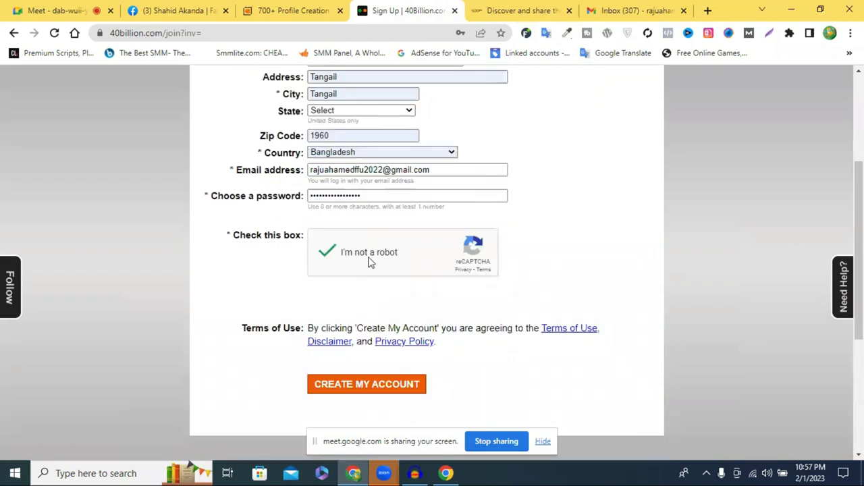
scroll(473, 262, "down", 2)
left_click(404, 257)
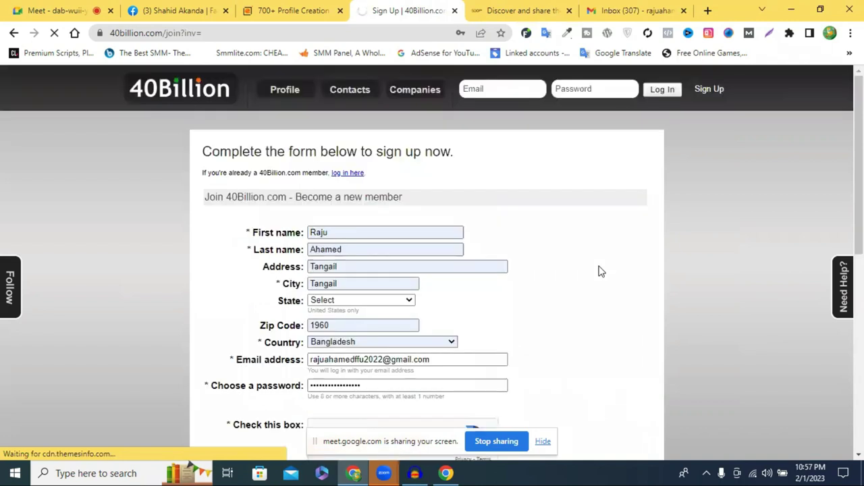
scroll(600, 270, "down", 1)
scroll(601, 270, "down", 2)
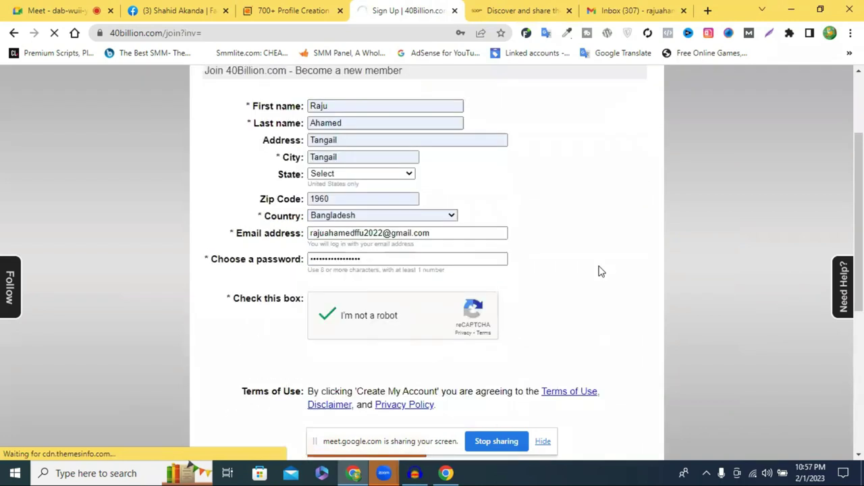
scroll(600, 270, "down", 3)
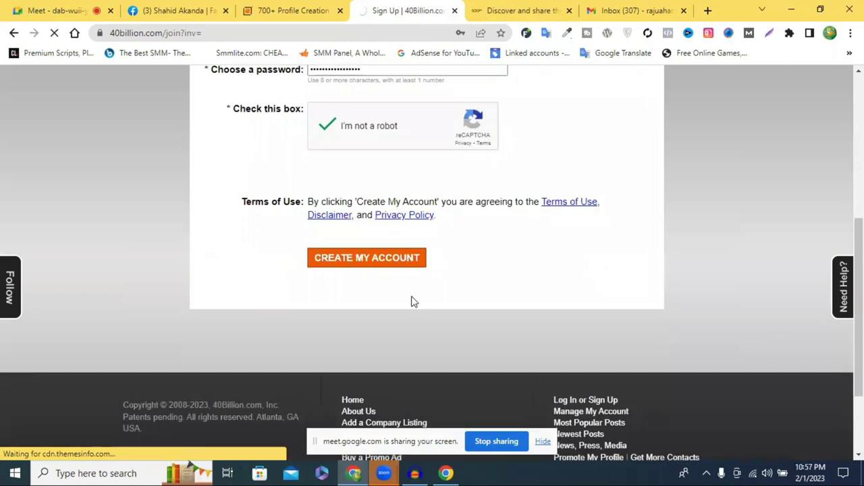
scroll(496, 274, "up", 4)
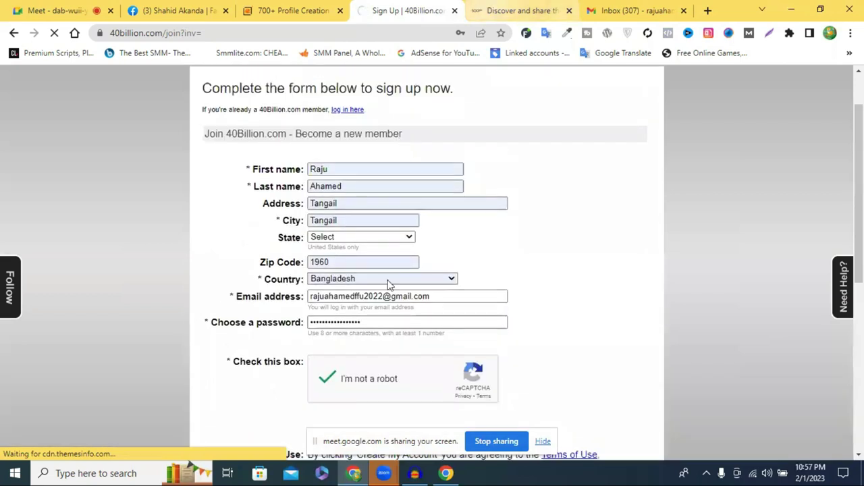
Switch to the 500px sign-up page, agree to the Terms of Service and Privacy Policy, and choose to sign up with e-mail.
left_click(533, 10)
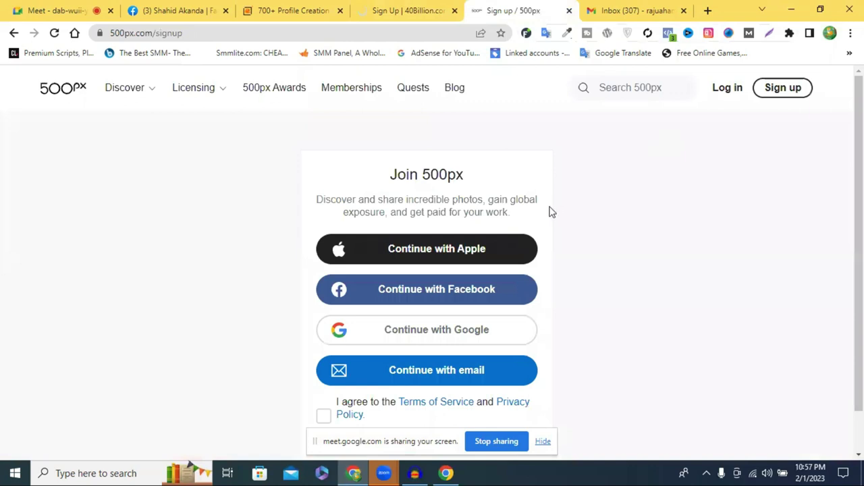
scroll(557, 243, "down", 1)
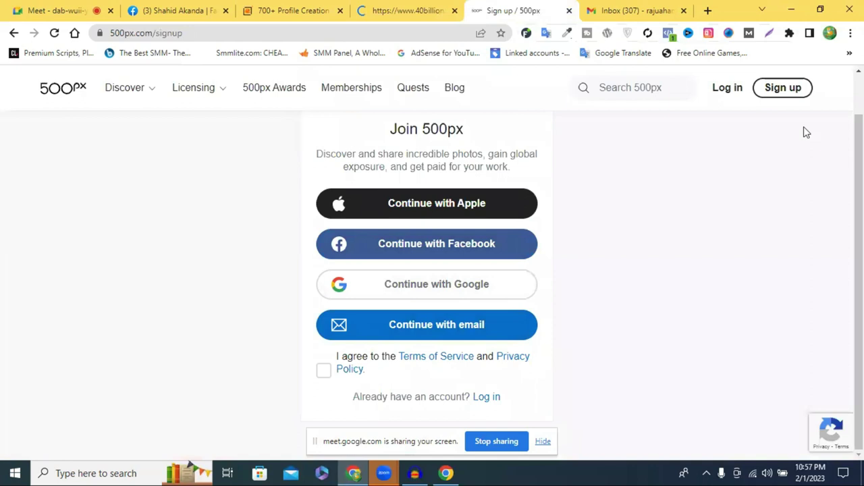
left_click(402, 297)
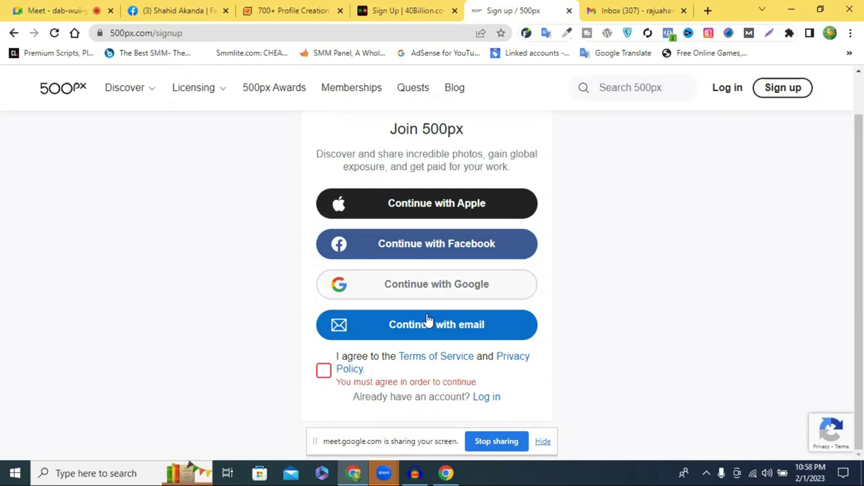
left_click(324, 369)
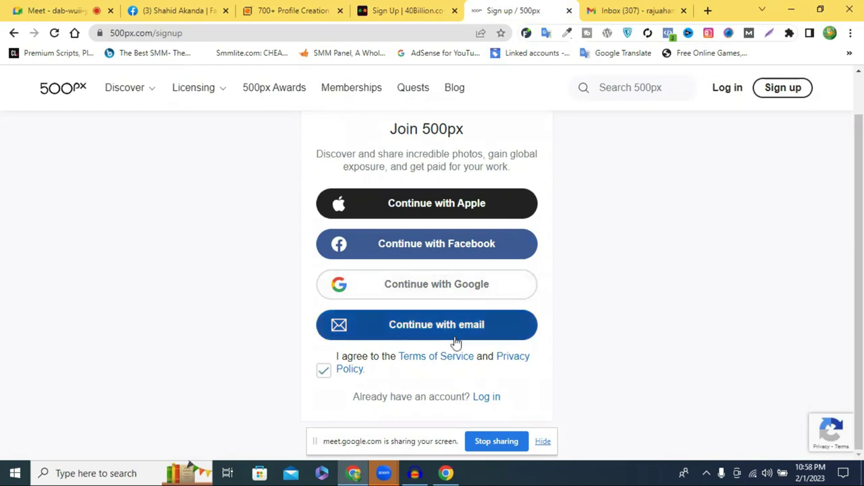
left_click(426, 331)
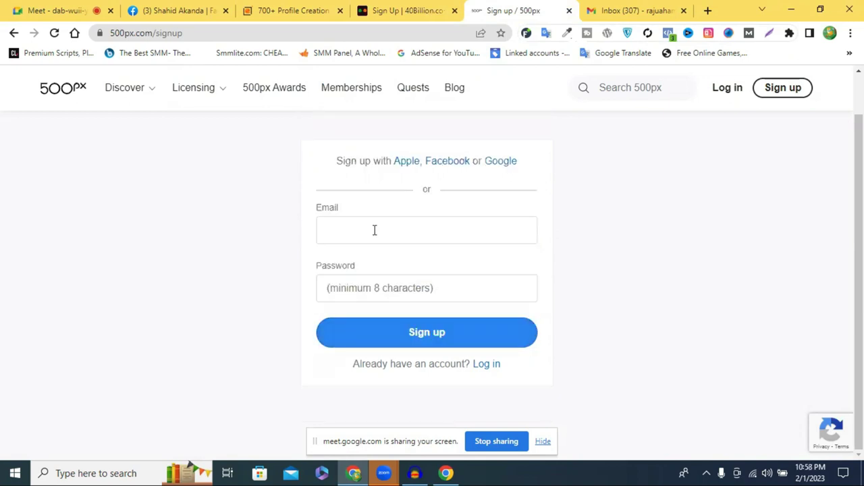
Look up the account's address in Gmail and enter it in full as the e-mail for the 500px sign-up.
left_click(375, 230)
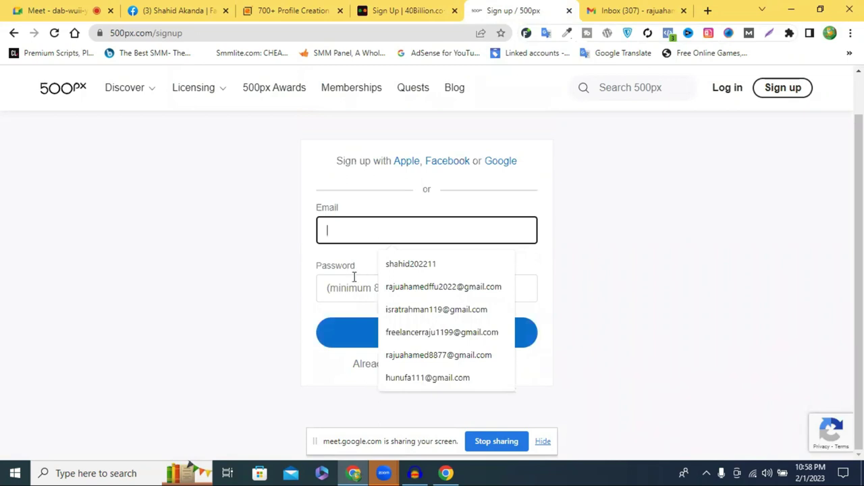
key("ctrl+v")
left_click(622, 9)
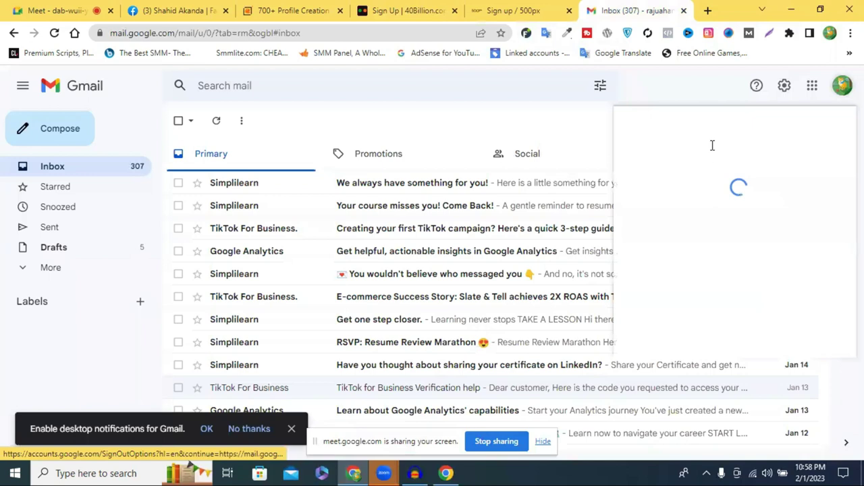
triple_click(705, 147)
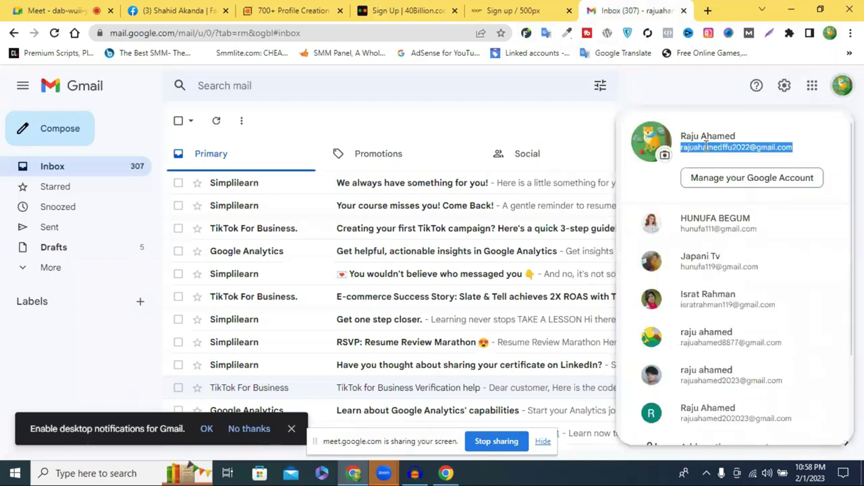
left_click(513, 10)
double_click(395, 228)
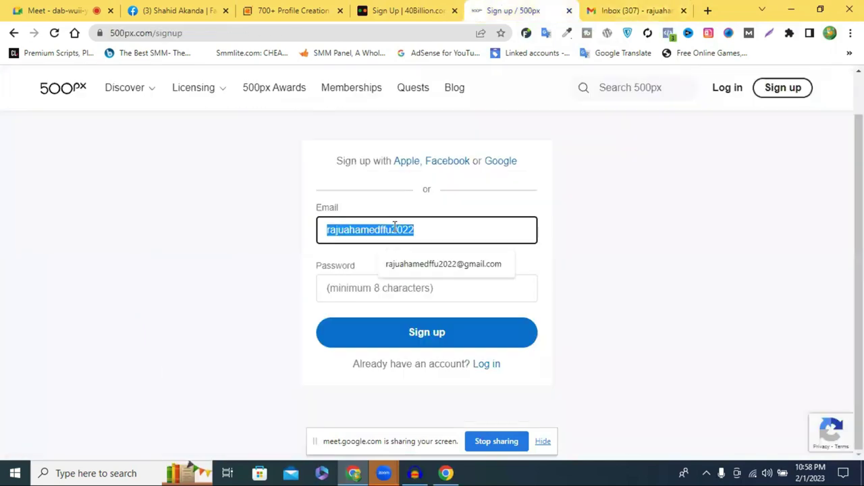
left_click(390, 266)
Enter the account password in the 500px form and submit the sign-up.
left_click_drag(414, 229, 278, 241)
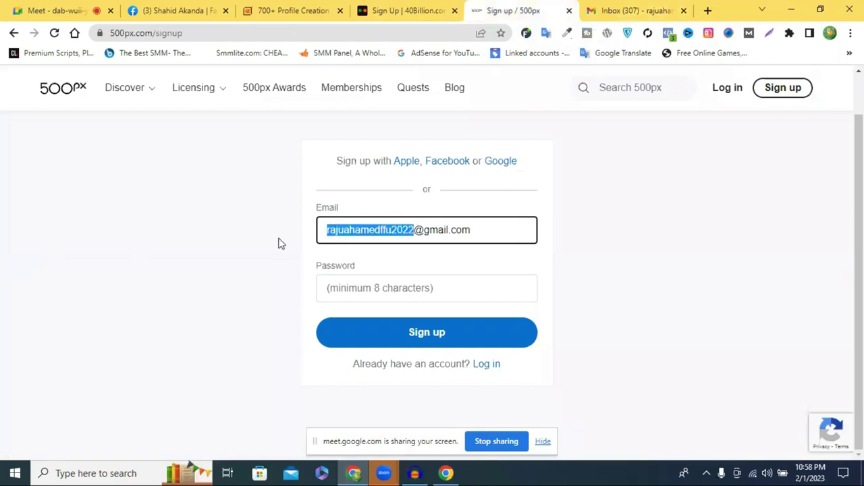
left_click(417, 287)
key("ctrl+v")
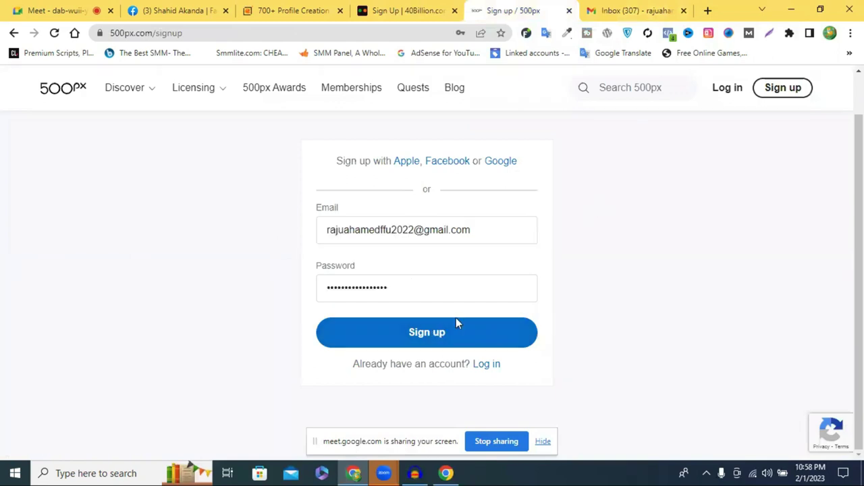
double_click(415, 293)
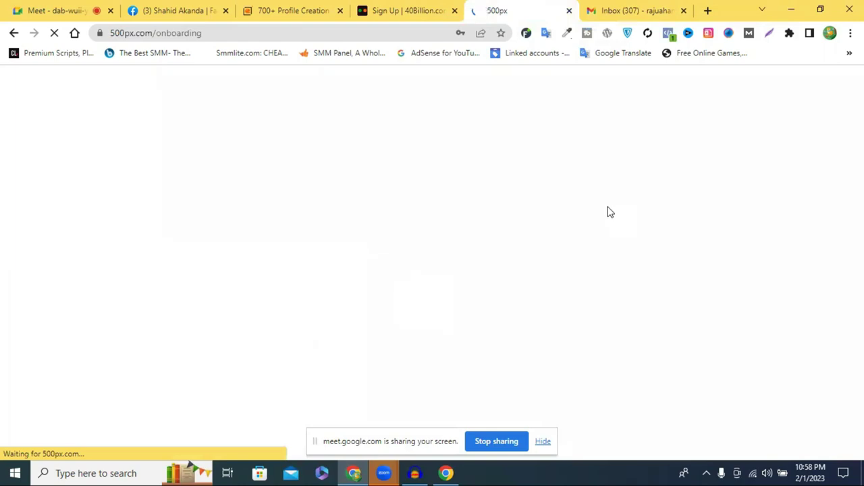
Return to the 40Billion welcome page, save the login in the browser's password manager, and continue to profile editing.
left_click(362, 6)
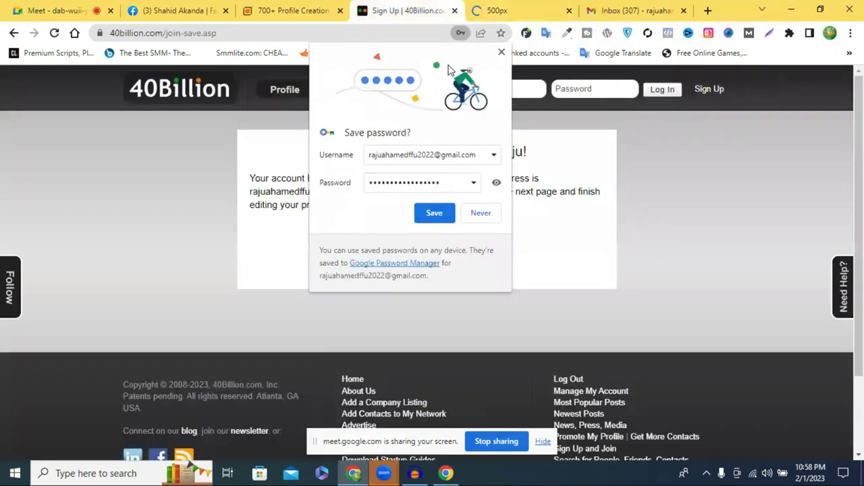
left_click(448, 220)
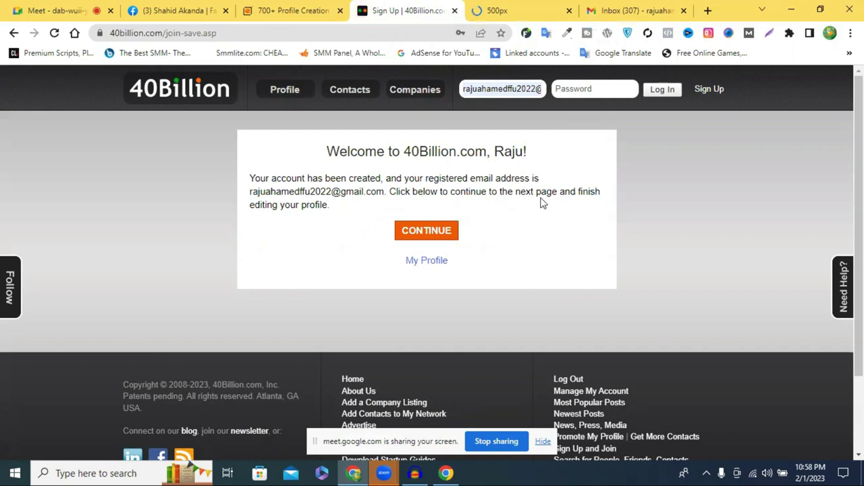
left_click(440, 233)
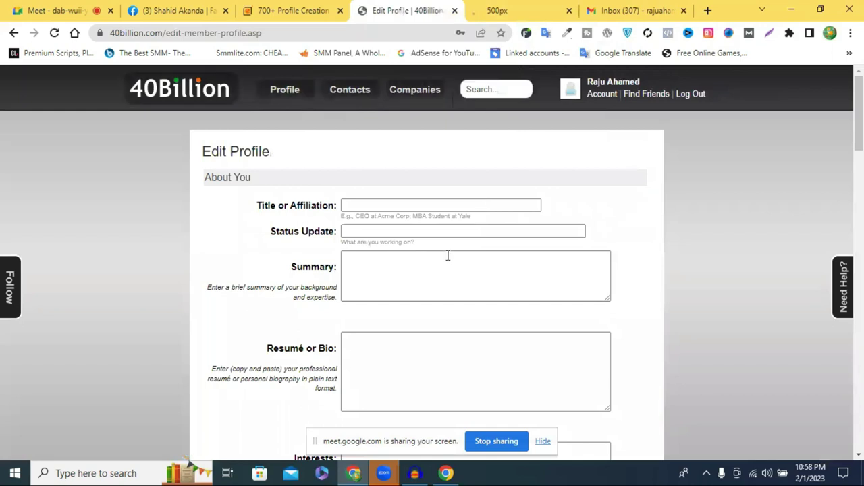
Look through the 40Billion Edit Profile form, from the About You fields to media uploads, registration information and privacy options.
scroll(385, 162, "down", 1)
left_click(371, 143)
scroll(417, 247, "down", 3)
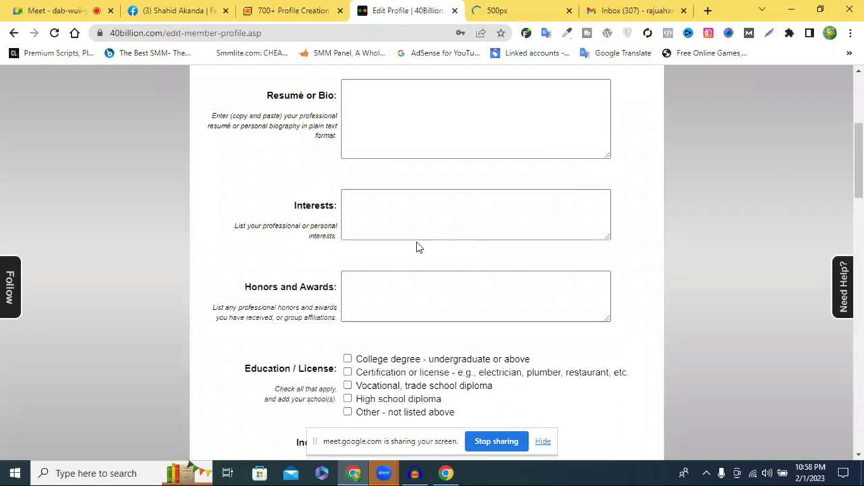
scroll(416, 247, "down", 3)
scroll(416, 247, "down", 3)
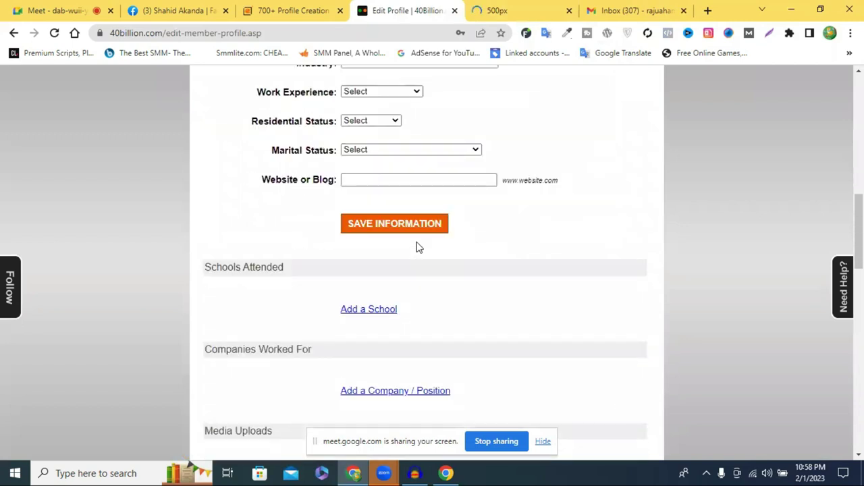
scroll(417, 247, "down", 3)
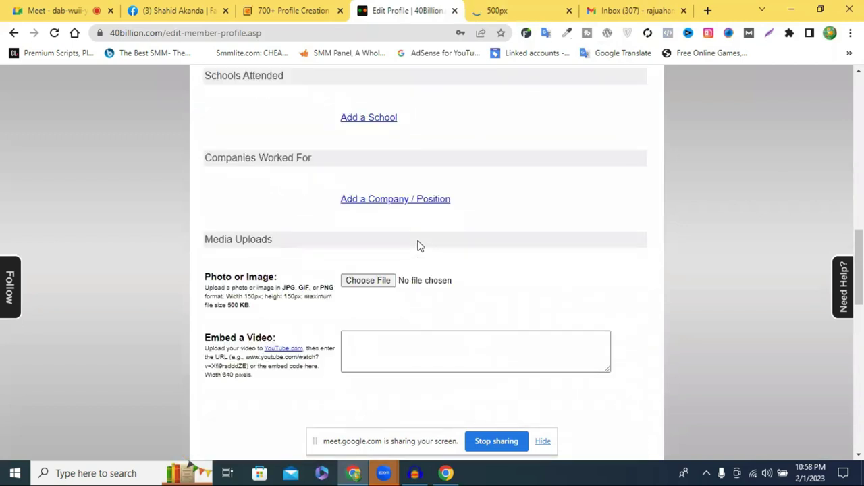
scroll(418, 246, "down", 1)
scroll(419, 245, "down", 4)
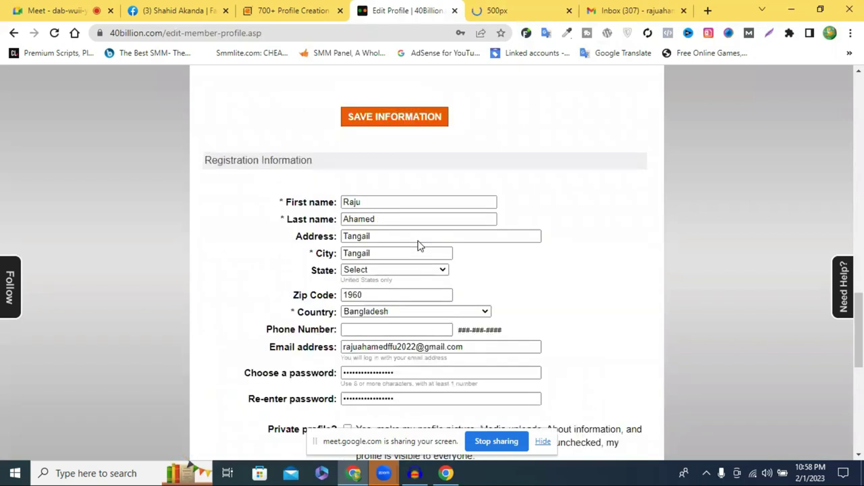
scroll(419, 246, "down", 3)
scroll(419, 244, "up", 1)
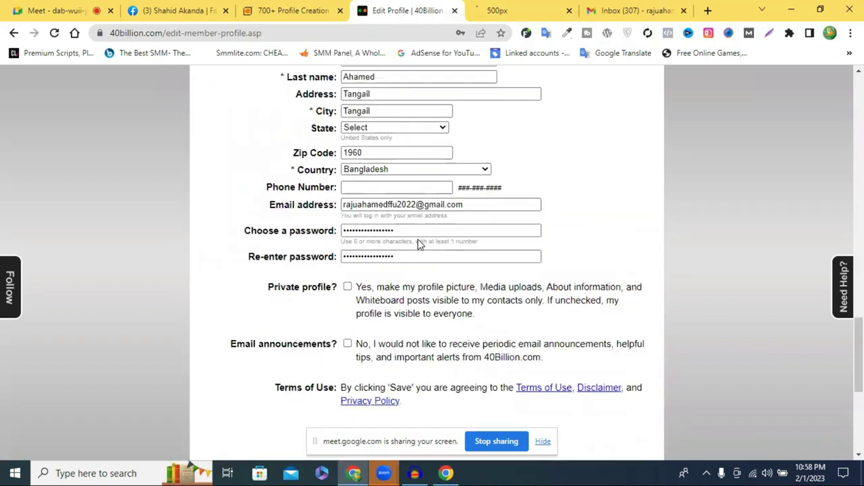
scroll(418, 244, "up", 10)
scroll(373, 199, "up", 10)
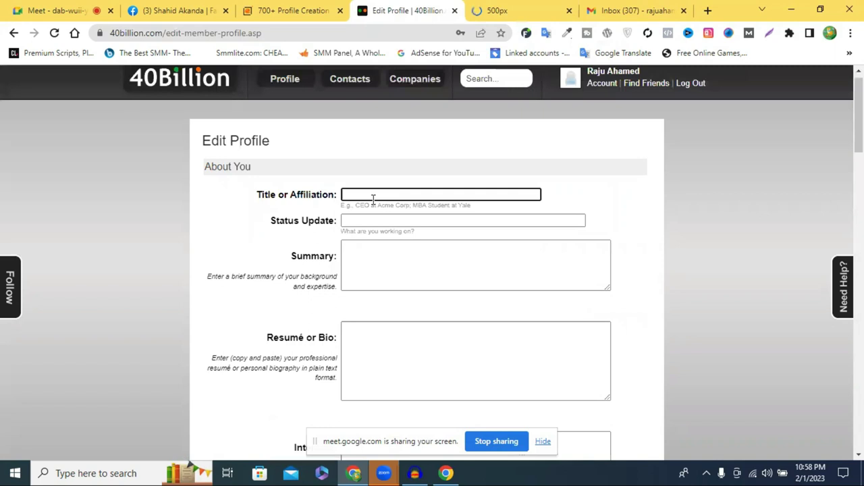
Write "i am digital marketer" as the profile's Summary.
left_click(386, 275)
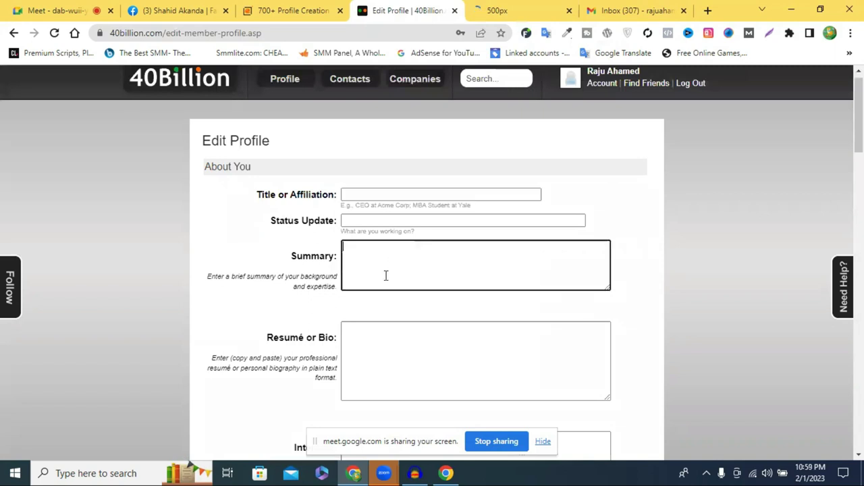
type("i am dig")
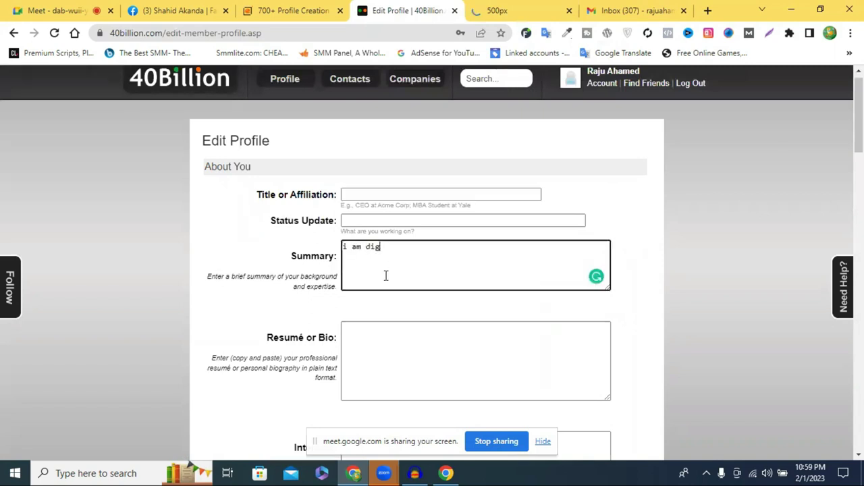
type("ital marketer")
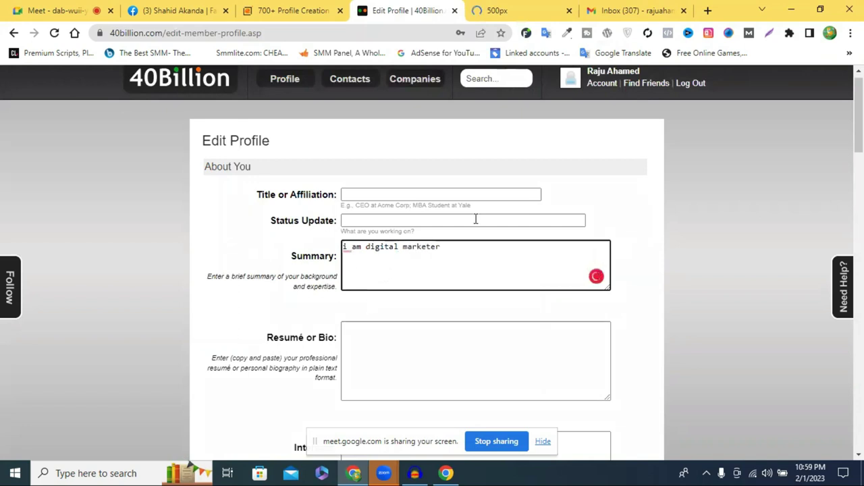
left_click(351, 247)
key("BackSpace")
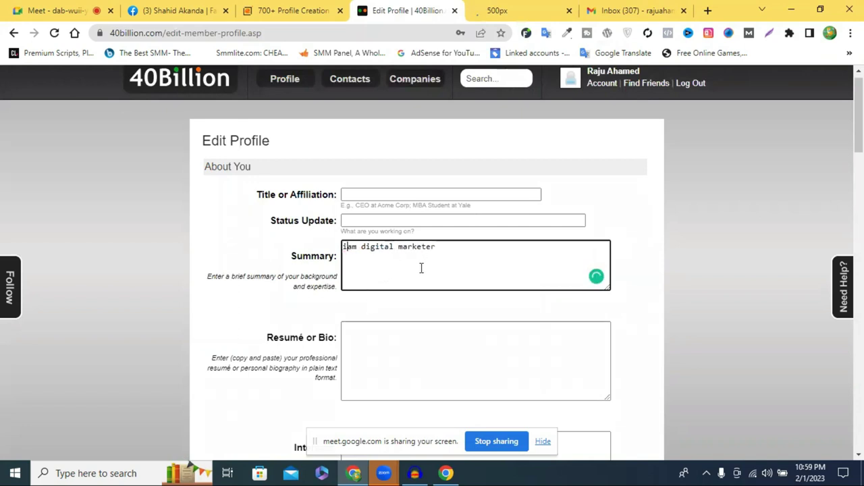
Copy the Summary text into Title or Affiliation, Status Update, Resumé or Bio, Interests, and Honors and Awards.
left_click(365, 196)
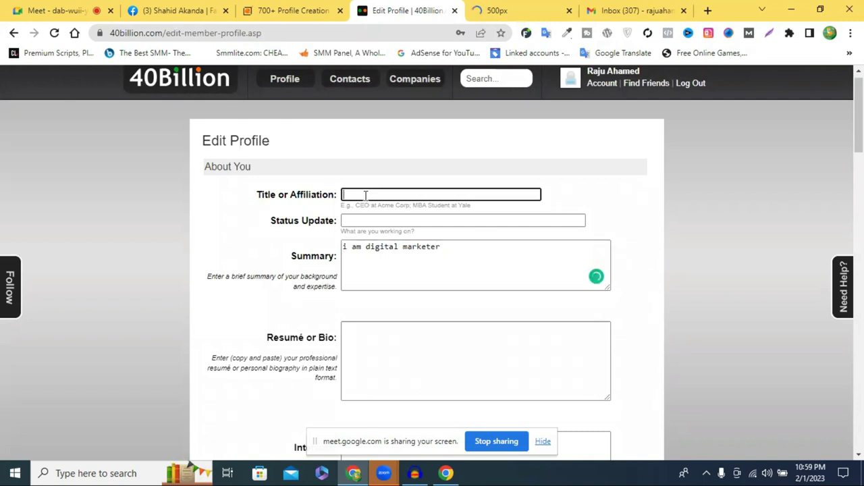
double_click(388, 255)
key("ctrl+a")
key("ctrl+c")
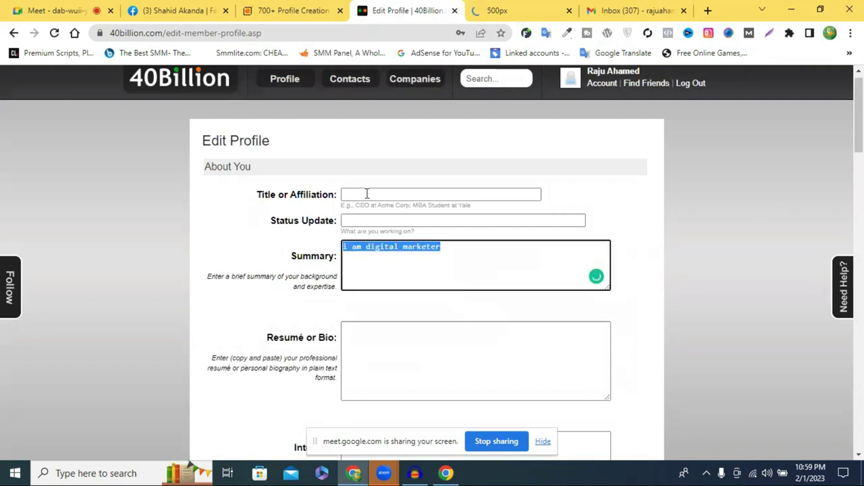
left_click(367, 220)
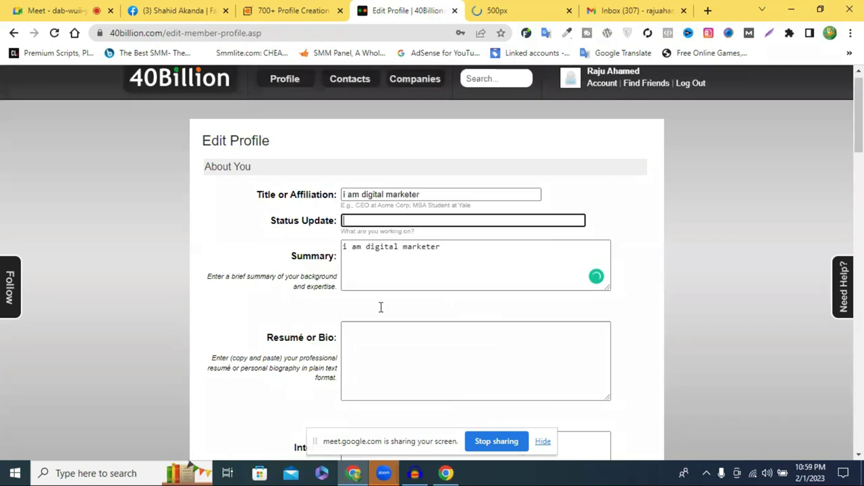
key("ctrl+v")
scroll(379, 308, "down", 1)
scroll(371, 264, "down", 4)
left_click(372, 119)
key("ctrl+v")
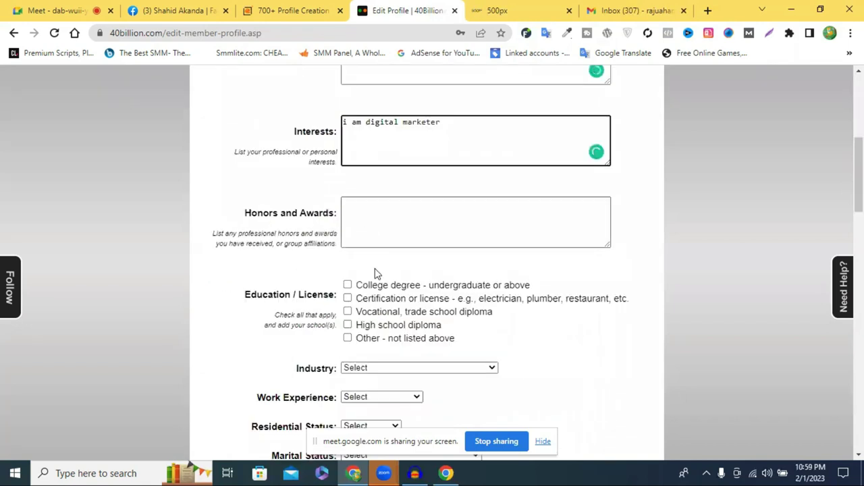
Set Education / License to "Other - not listed above", Industry to Other, and Marital Status to "Single or divorced".
scroll(376, 272, "down", 3)
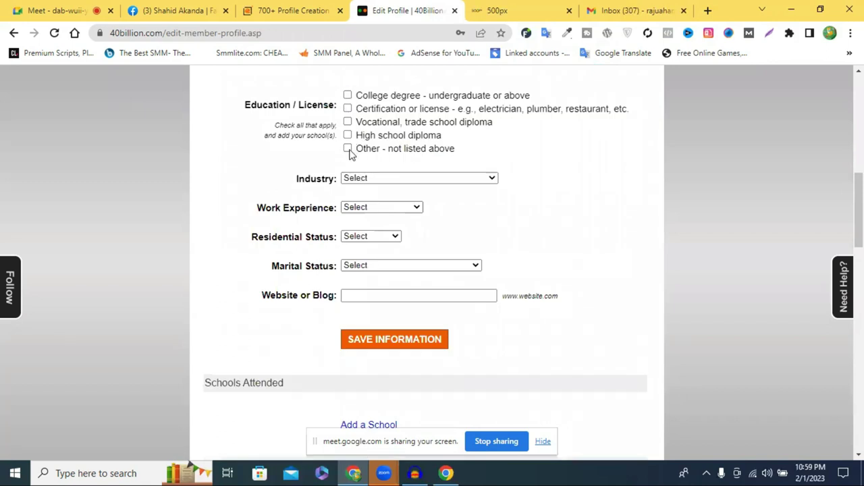
left_click(362, 183)
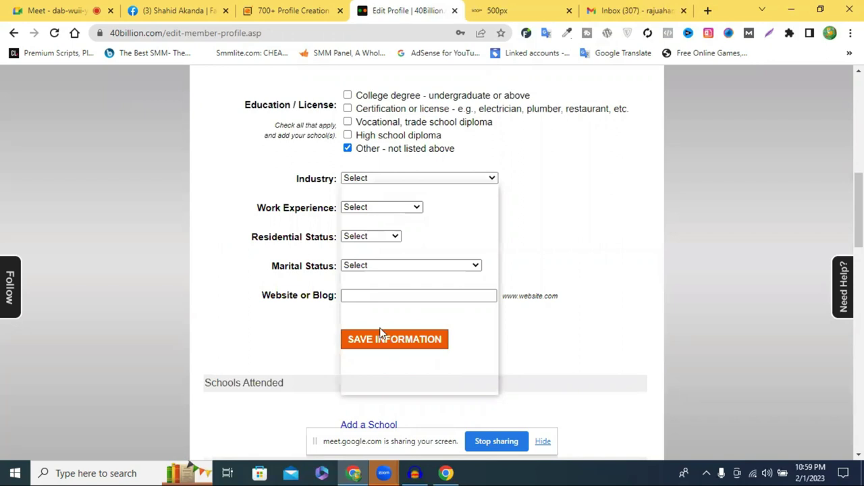
scroll(398, 376, "down", 10)
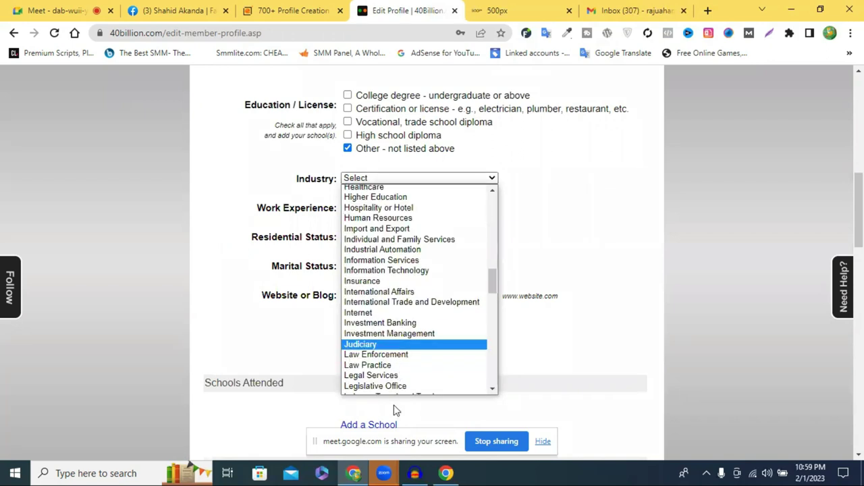
scroll(394, 404, "down", 15)
left_click(389, 390)
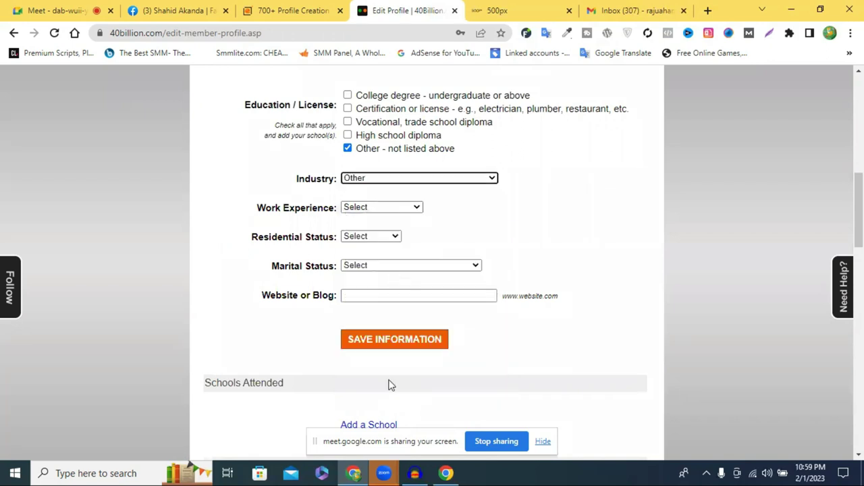
left_click(386, 267)
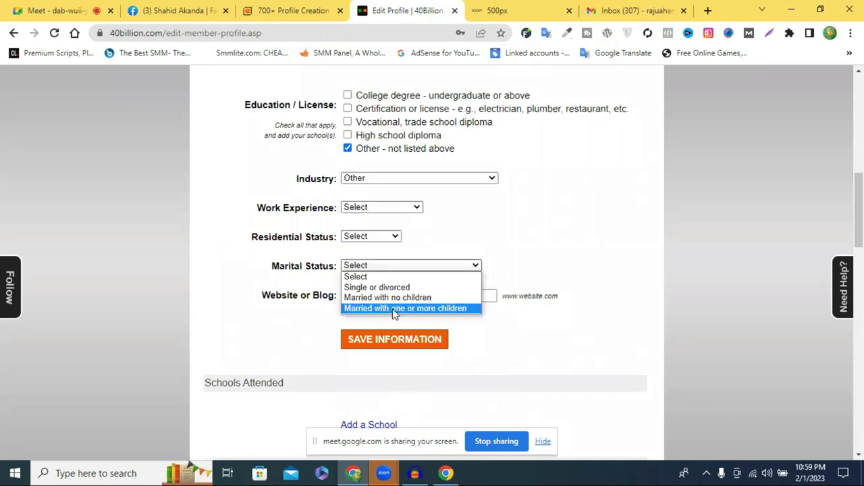
left_click(432, 286)
left_click(360, 296)
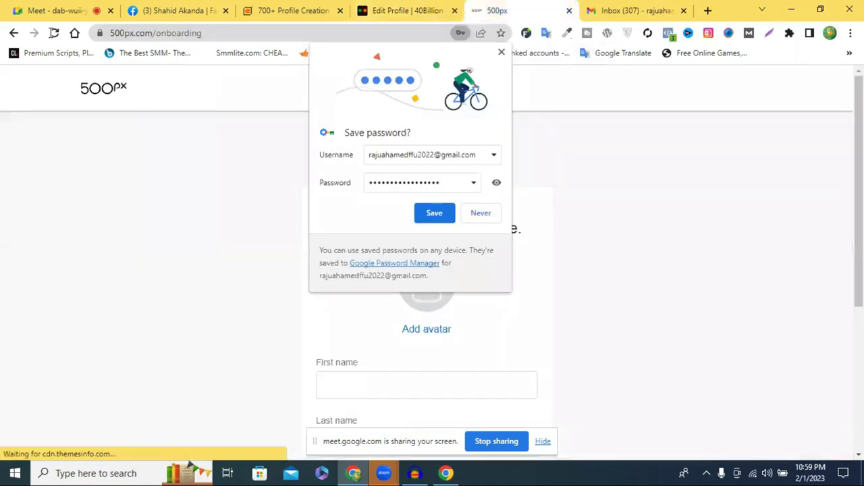
left_click(121, 32)
right_click(130, 34)
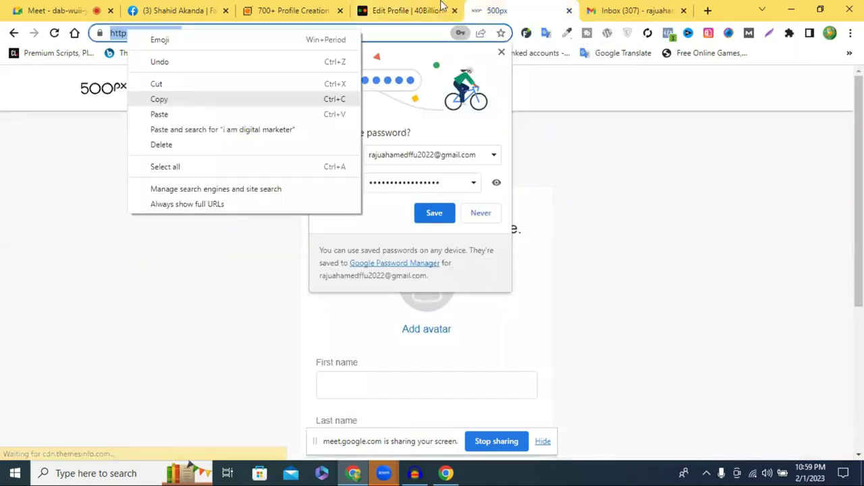
left_click(199, 99)
left_click(415, 10)
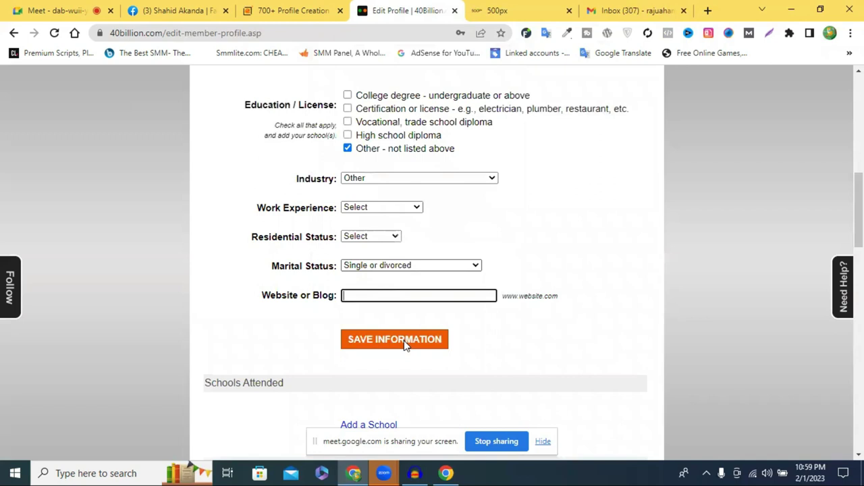
type("https://500px.com/")
key("Return")
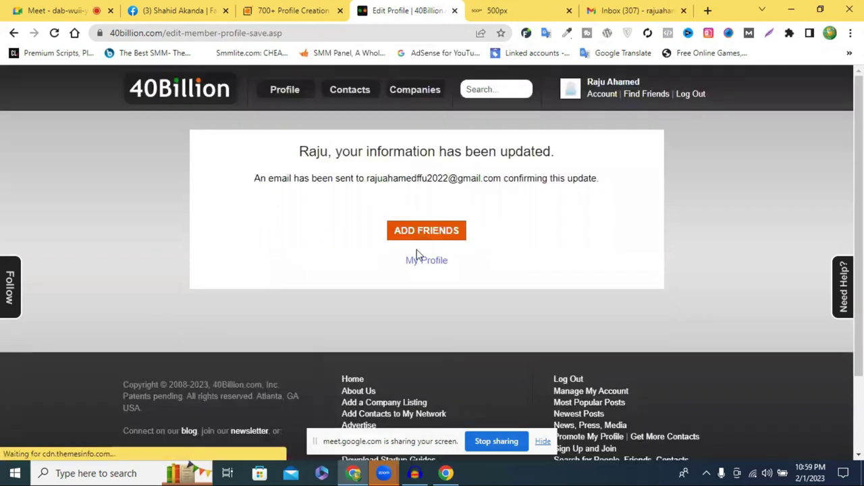
Open the Add Friends page and look through the suggested people.
left_click(413, 235)
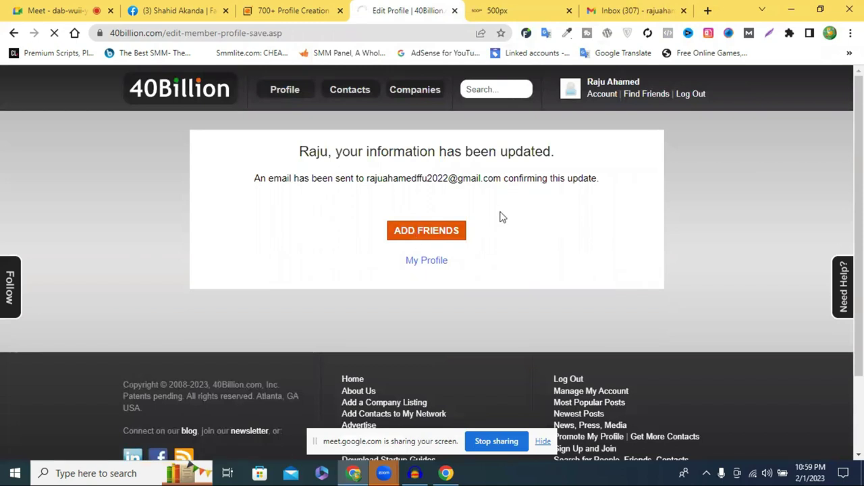
scroll(489, 249, "down", 3)
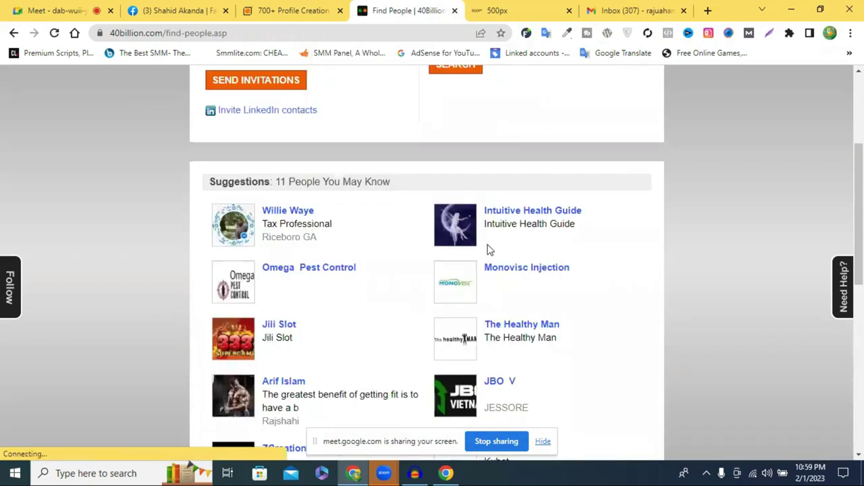
scroll(466, 243, "down", 2)
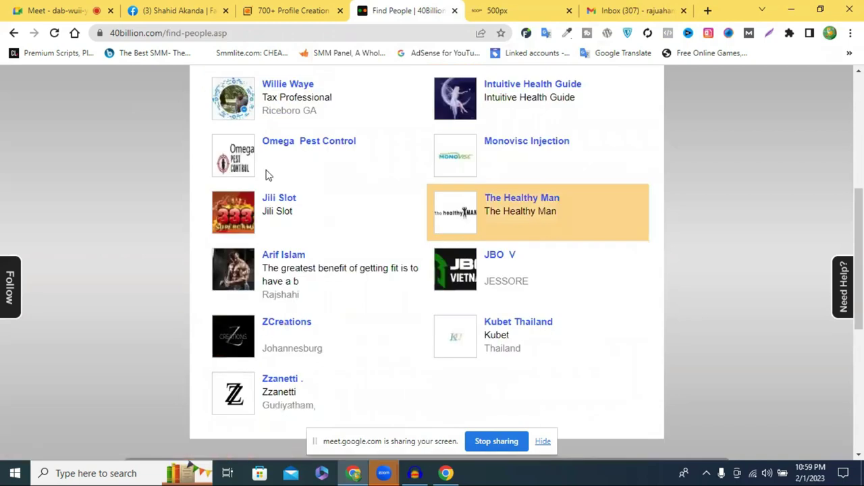
scroll(380, 208, "down", 5)
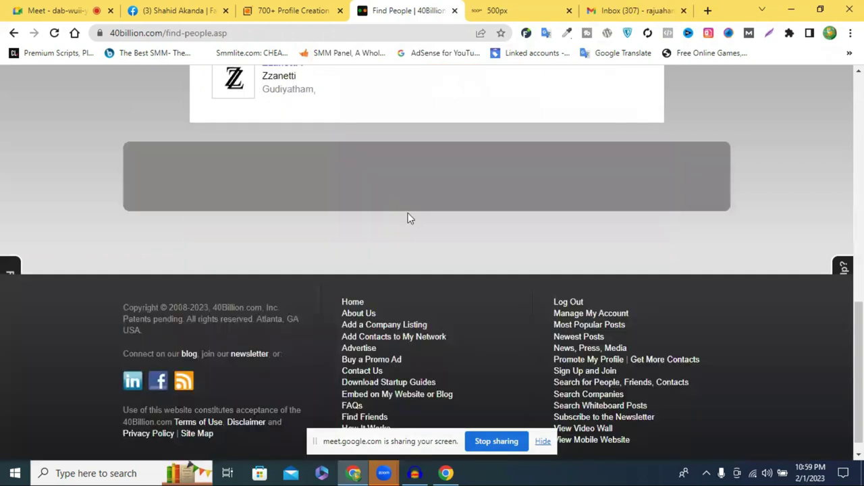
scroll(459, 236, "up", 10)
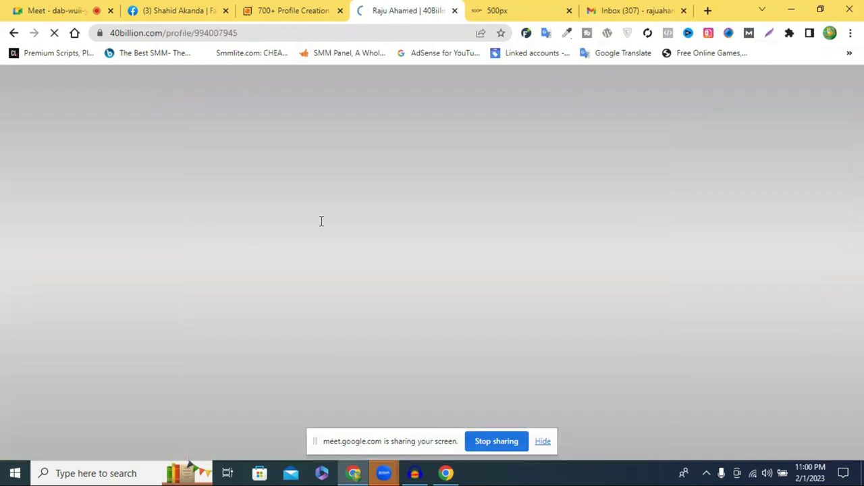
Review the saved 40Billion profile, checking the About section and its Website / Blog link.
scroll(318, 227, "down", 3)
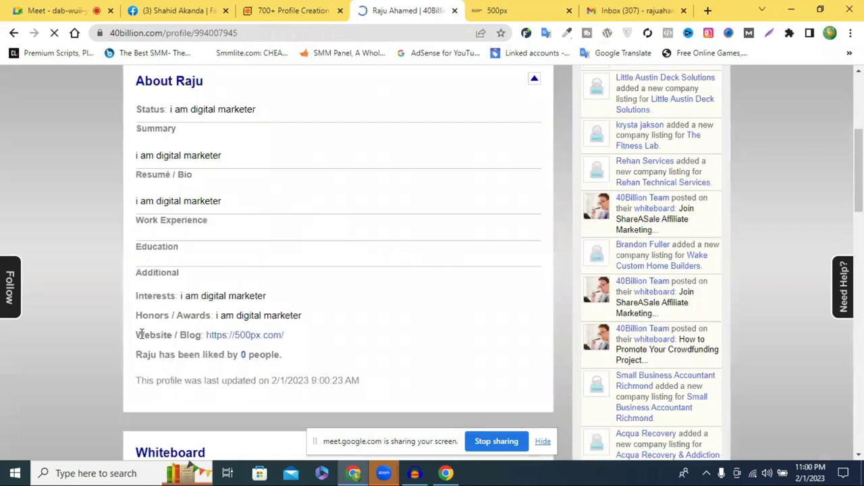
left_click_drag(143, 334, 204, 336)
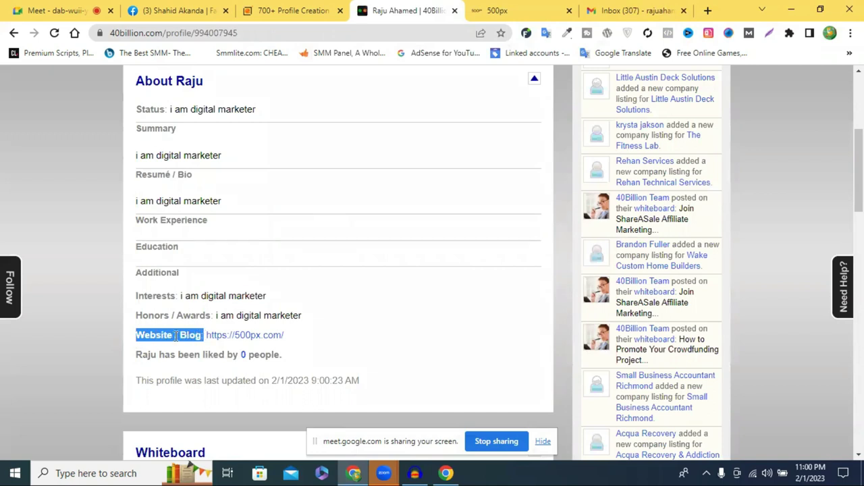
left_click_drag(318, 340, 205, 337)
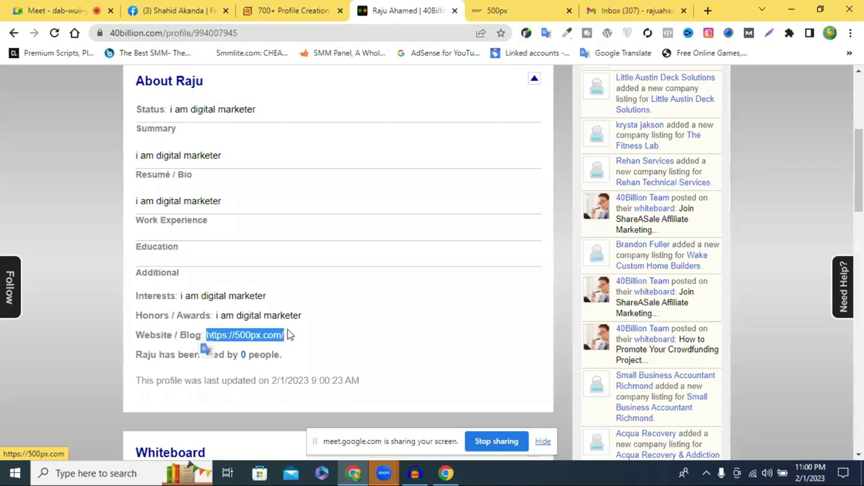
scroll(287, 335, "up", 4)
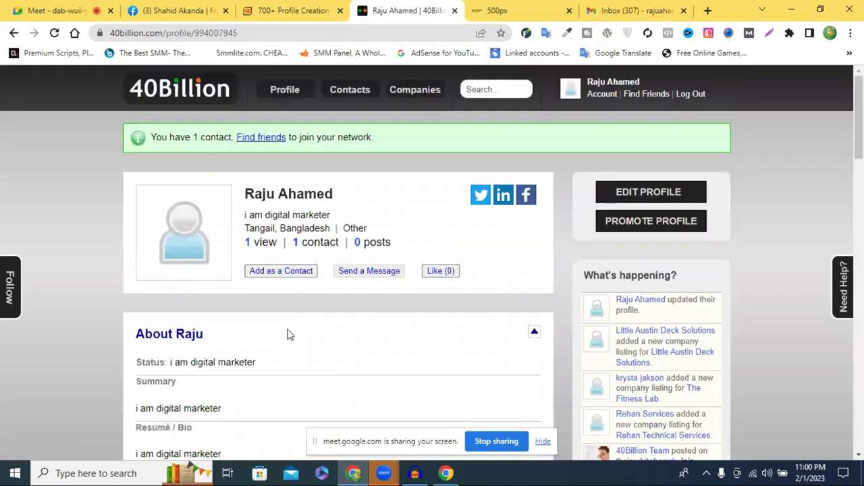
scroll(287, 334, "down", 1)
scroll(350, 292, "down", 5)
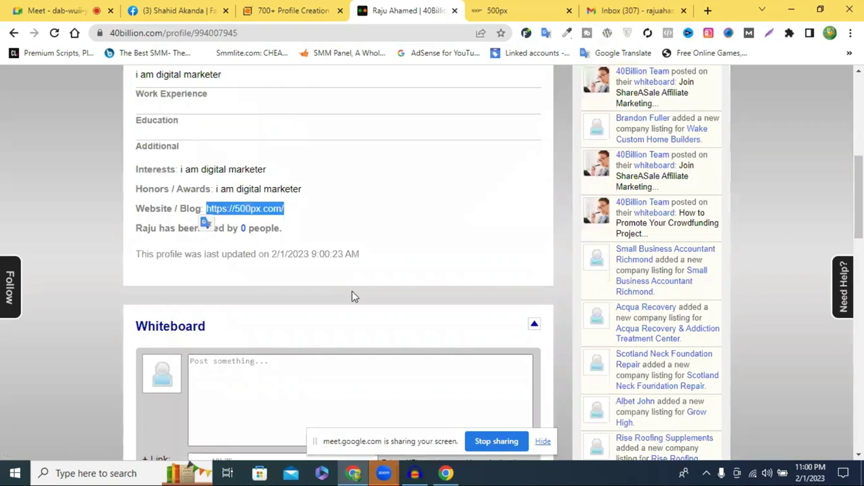
scroll(351, 292, "up", 6)
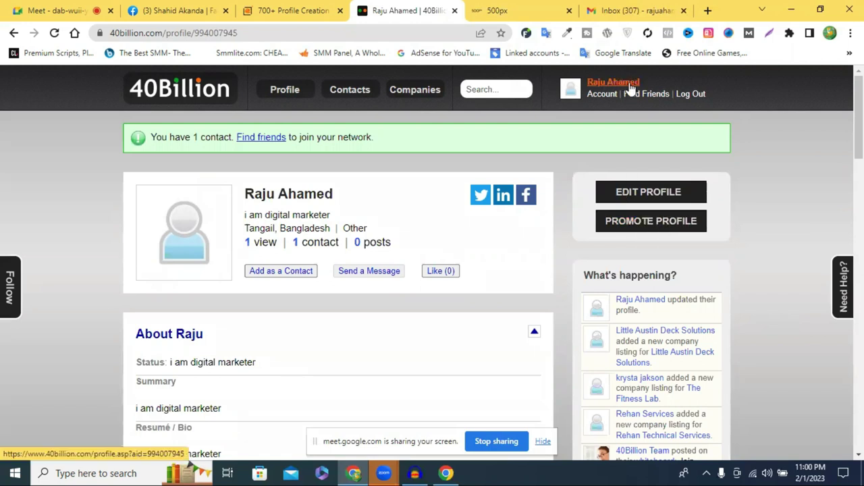
Go to the 40Billion home page and start a new post on the profile's Whiteboard.
left_click(230, 94)
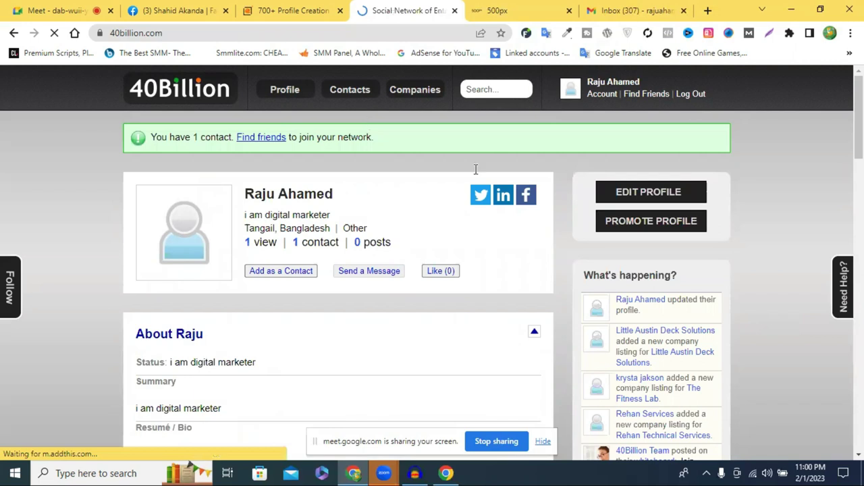
scroll(475, 174, "down", 10)
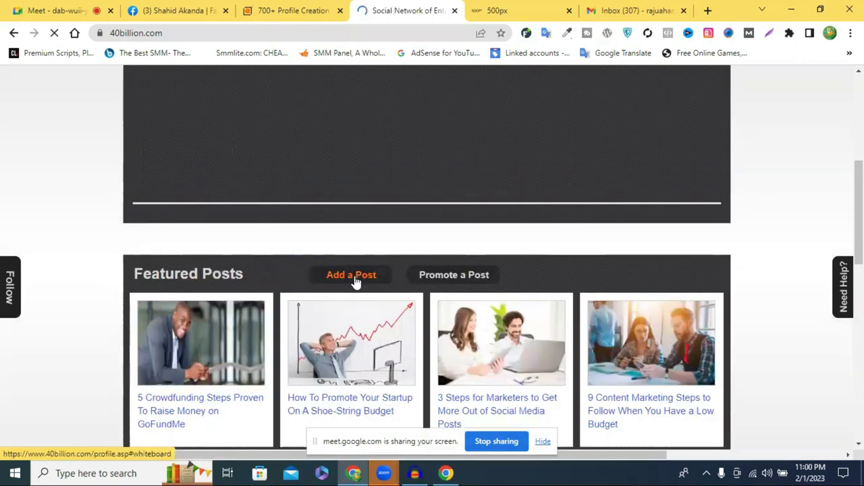
left_click(345, 282)
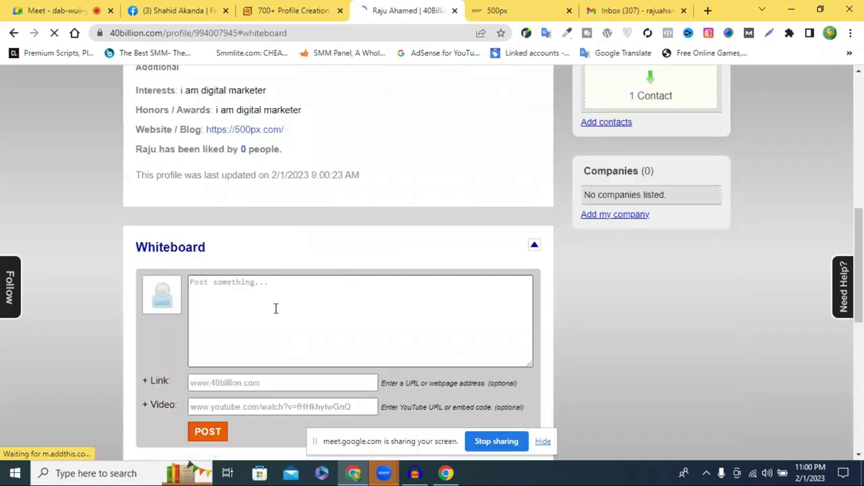
left_click(272, 296)
left_click(272, 296)
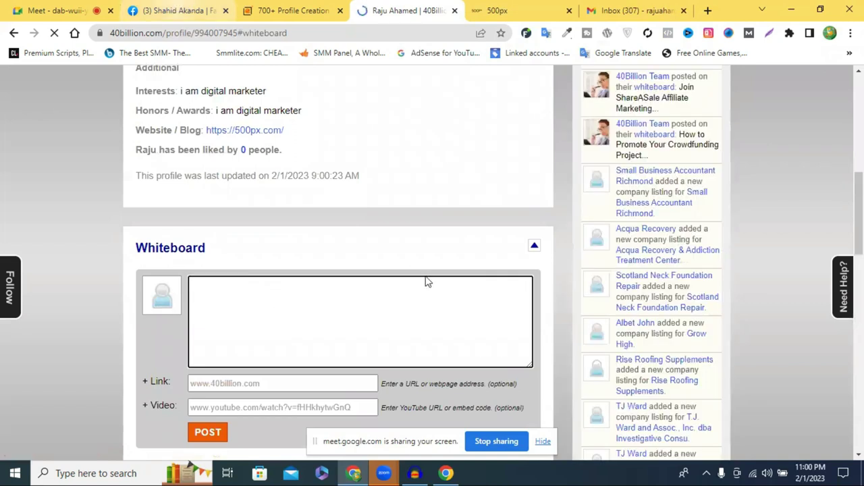
Switch to Facebook and copy the full text of the latest post about the summertime Backyard BBQ Party.
key("ctrl+2")
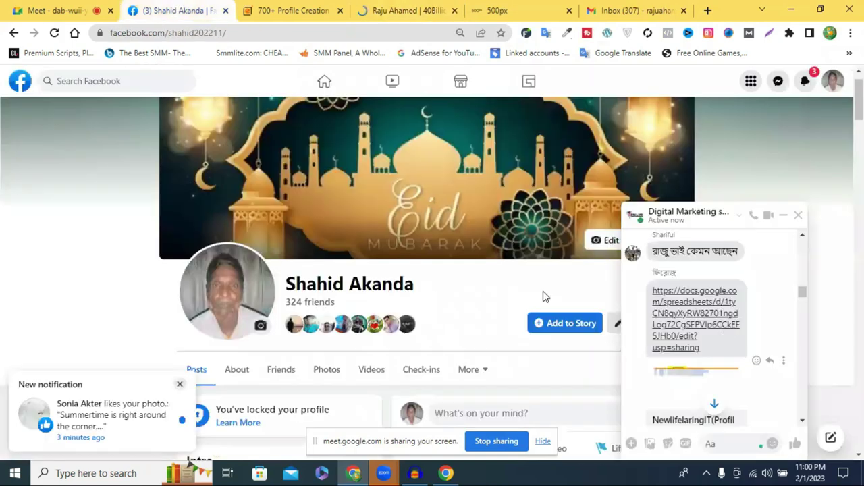
scroll(545, 297, "down", 5)
left_click(801, 220)
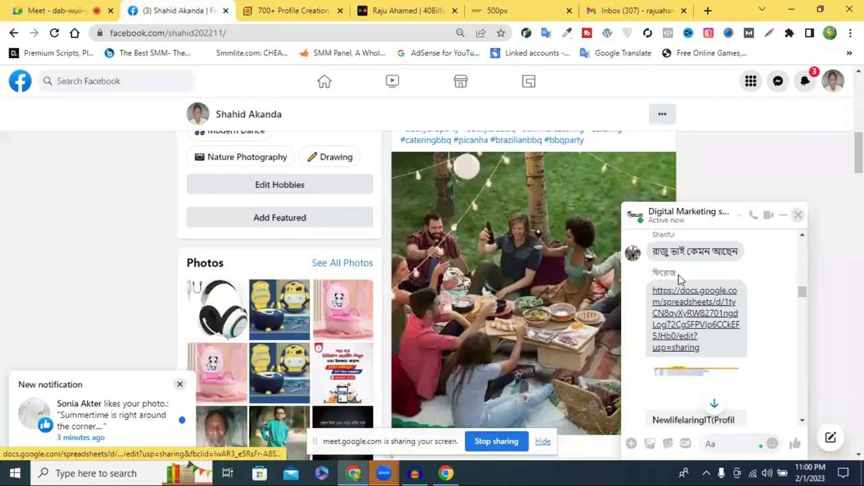
left_click_drag(400, 262, 593, 338)
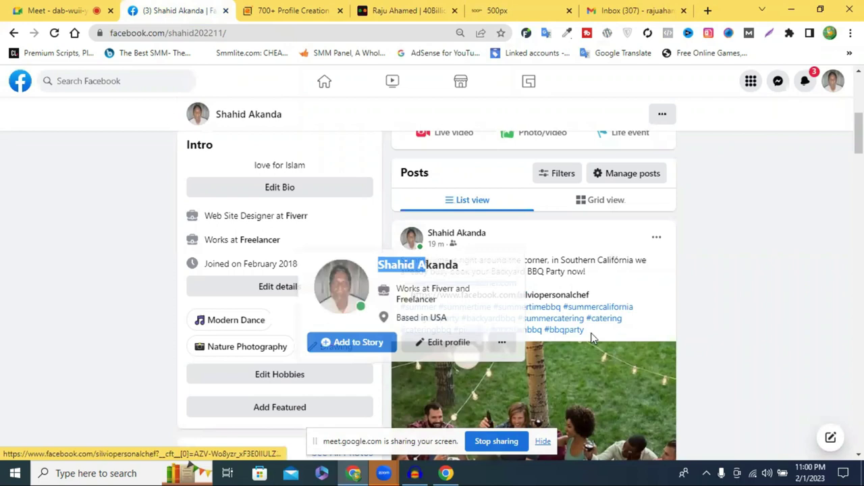
triple_click(403, 263)
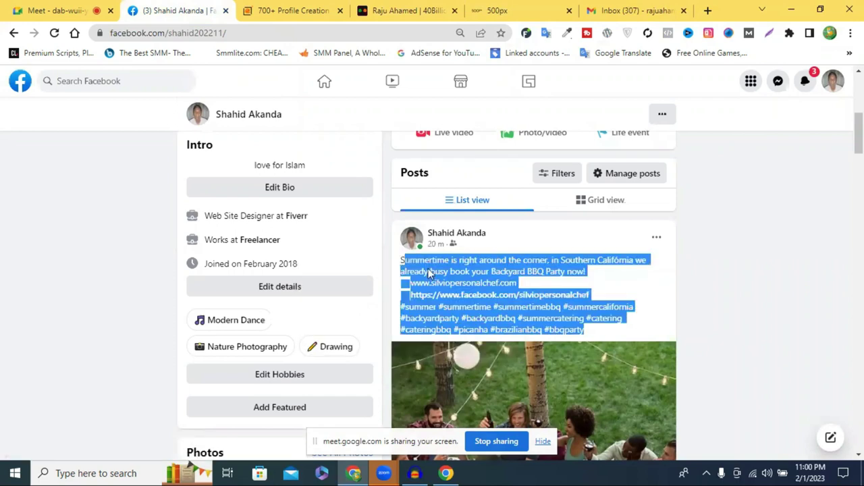
right_click(458, 270)
left_click(423, 220)
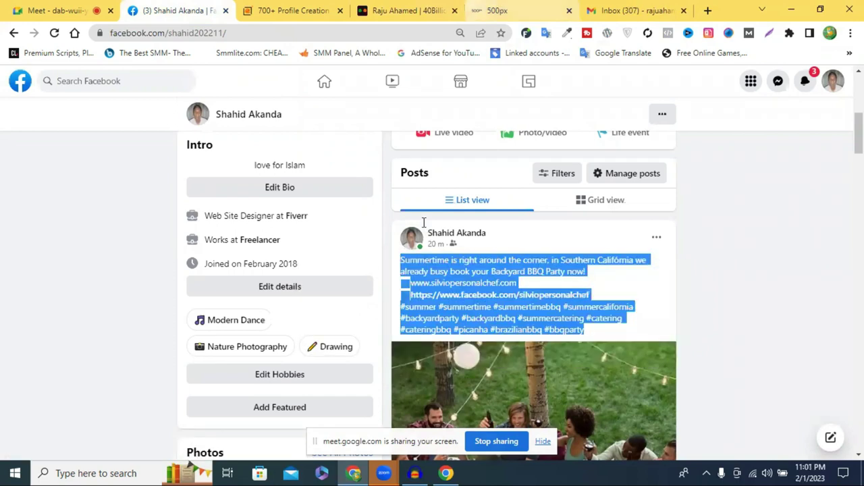
Paste the copied BBQ Party text into the 40Billion Whiteboard post.
key("ctrl+Tab")
key("ctrl+Tab")
right_click(292, 283)
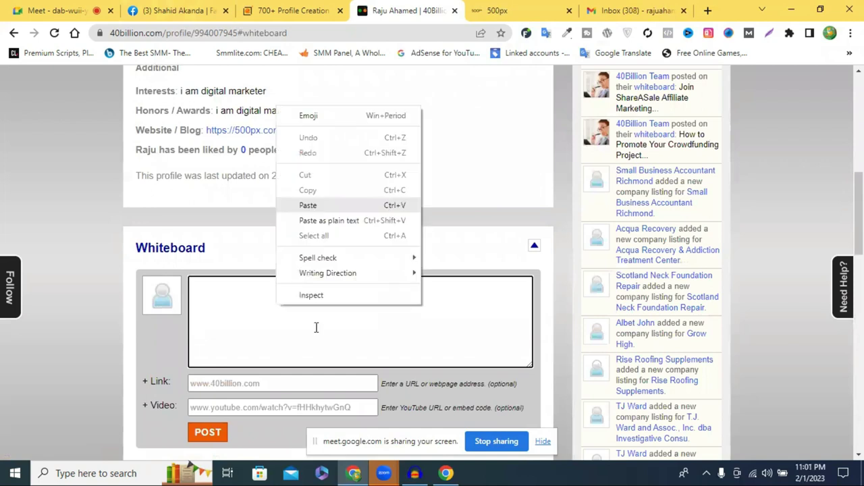
left_click(308, 206)
scroll(236, 253, "down", 1)
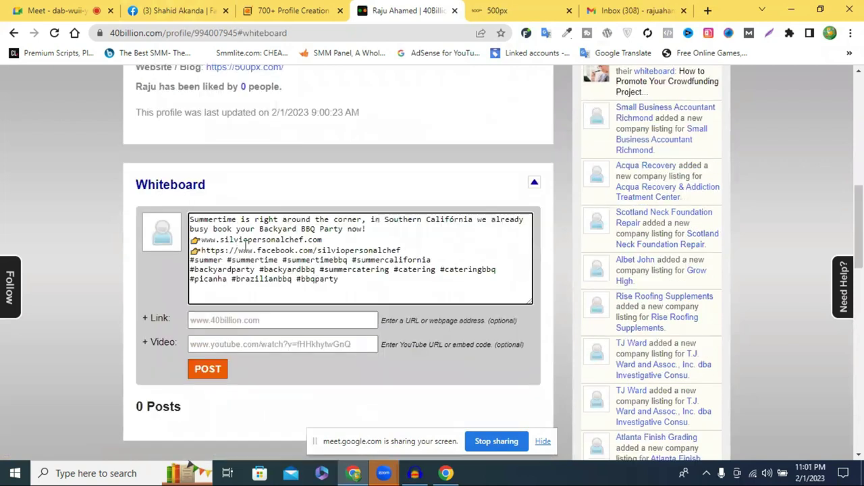
left_click_drag(332, 239, 195, 240)
left_click(204, 240)
double_click(324, 240)
right_click(325, 241)
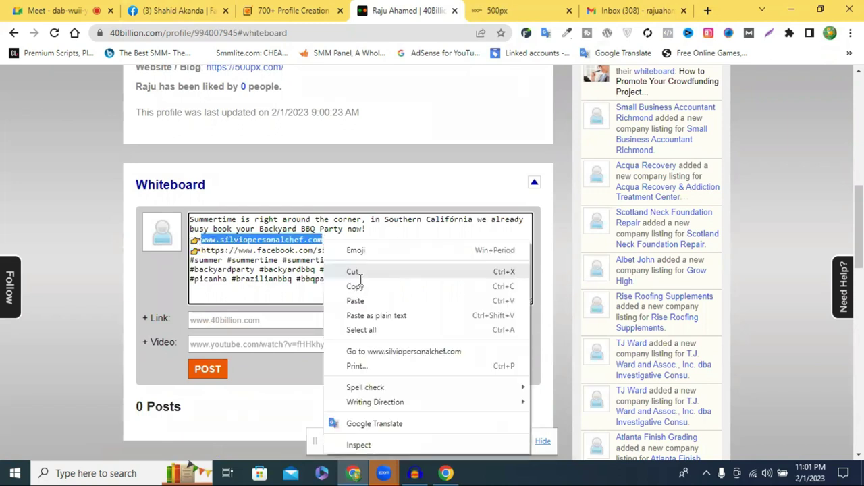
left_click(353, 271)
right_click(243, 320)
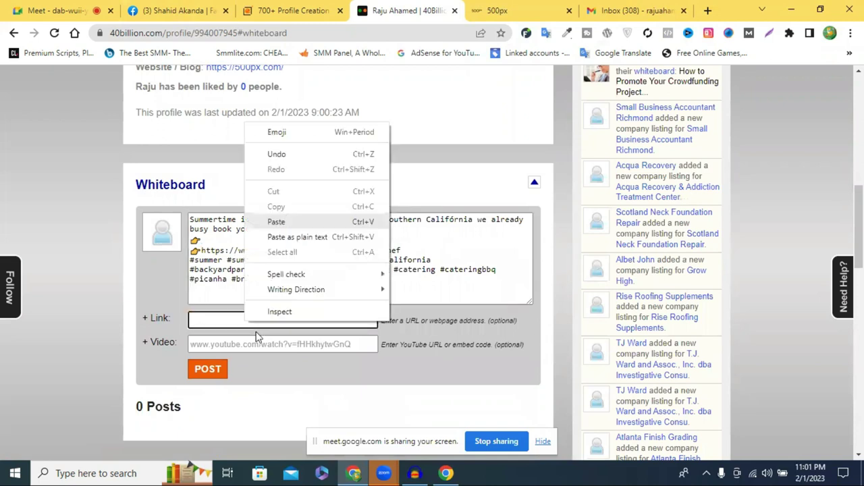
left_click(283, 221)
Remove the leftover pointer emojis and the Facebook link line from the post text, and publish the Whiteboard post.
left_click_drag(410, 250, 193, 251)
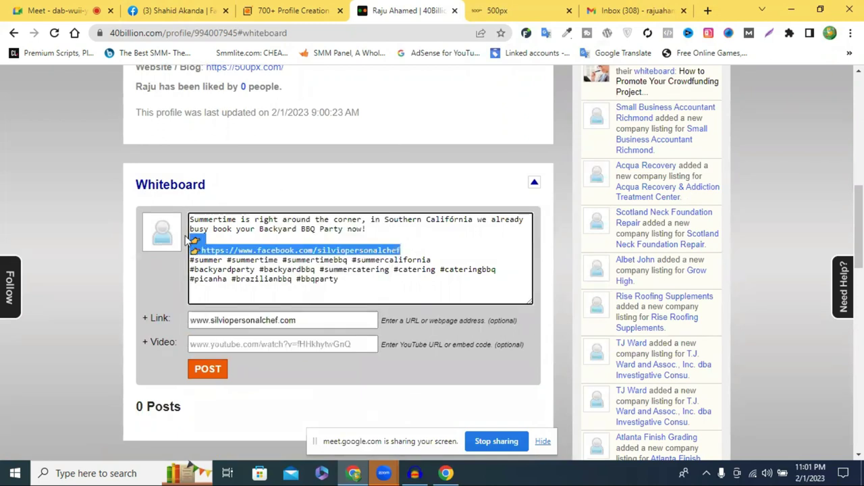
key("BackSpace")
key("BackSpace")
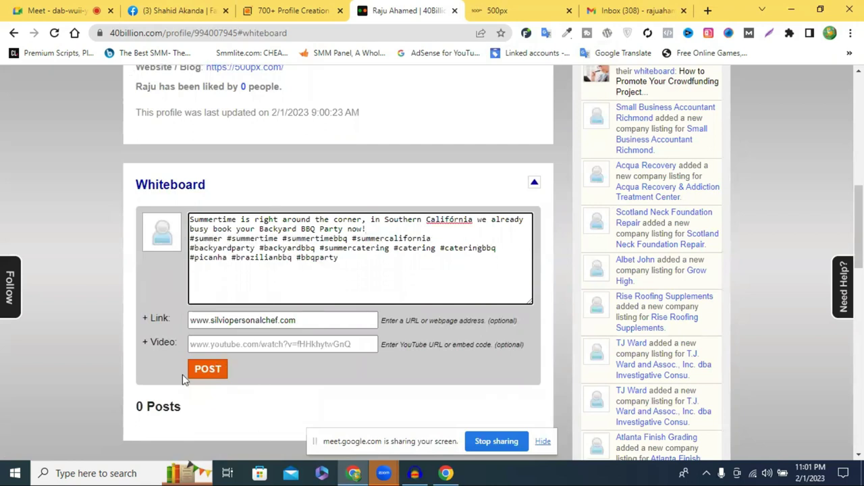
left_click(209, 372)
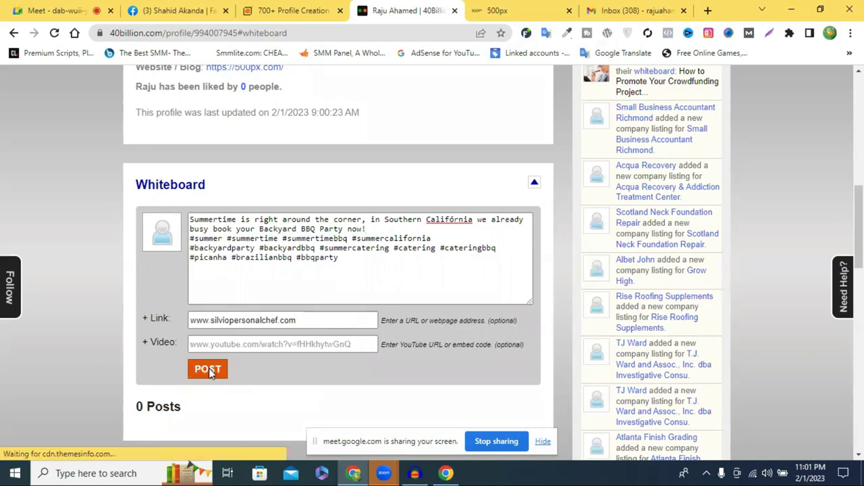
Open the full published Whiteboard post and review its text and website link.
left_click(221, 347)
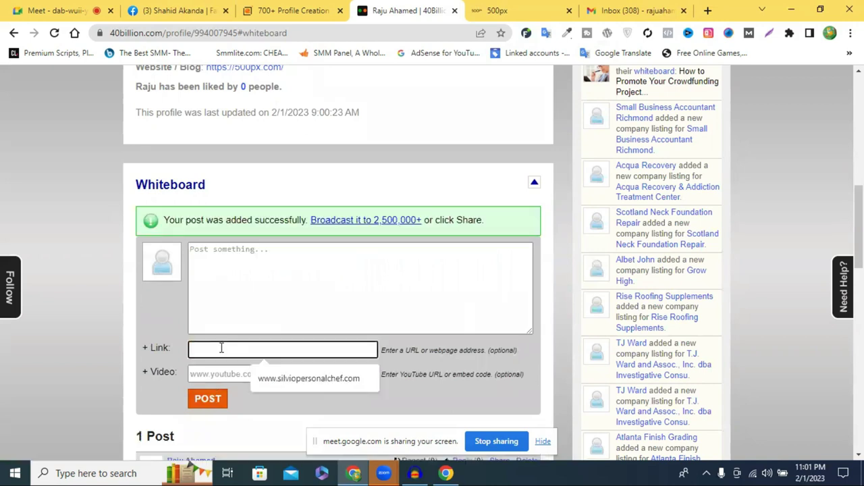
scroll(221, 347, "up", 2)
scroll(220, 348, "down", 5)
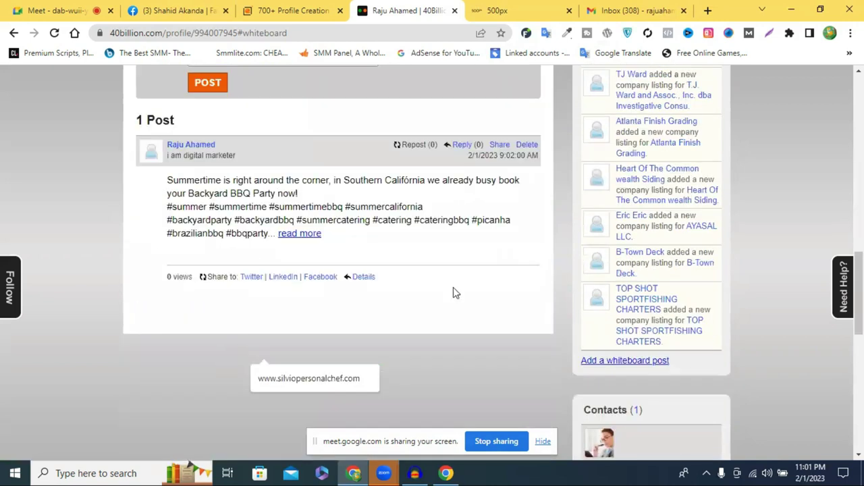
left_click(299, 234)
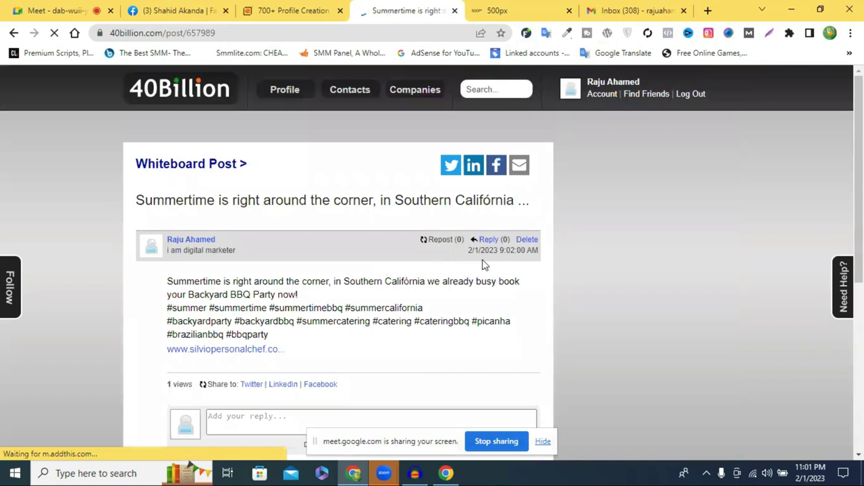
scroll(484, 264, "down", 1)
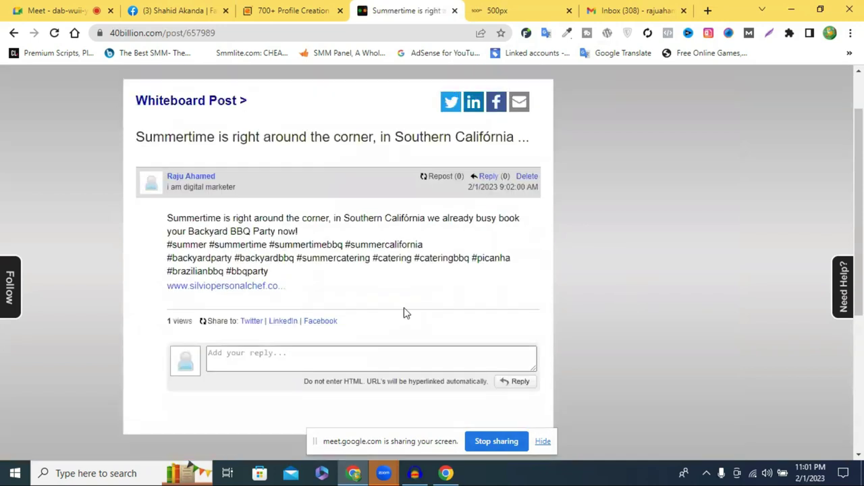
scroll(314, 282, "up", 1)
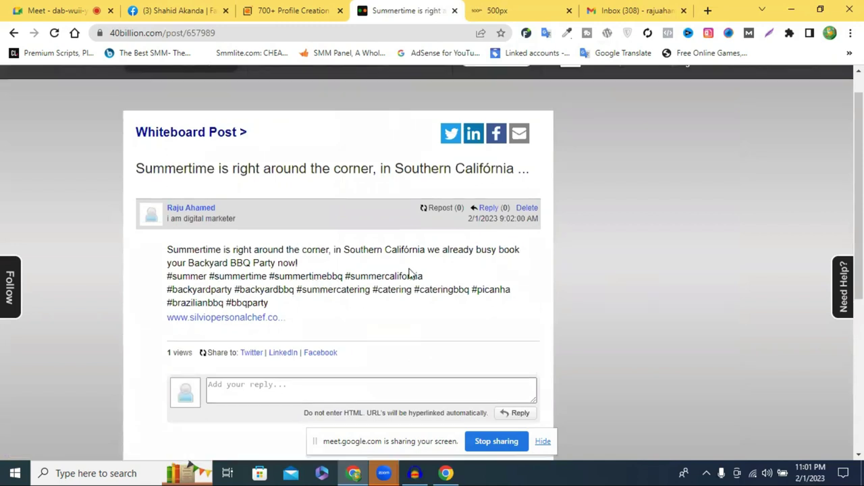
scroll(411, 274, "up", 1)
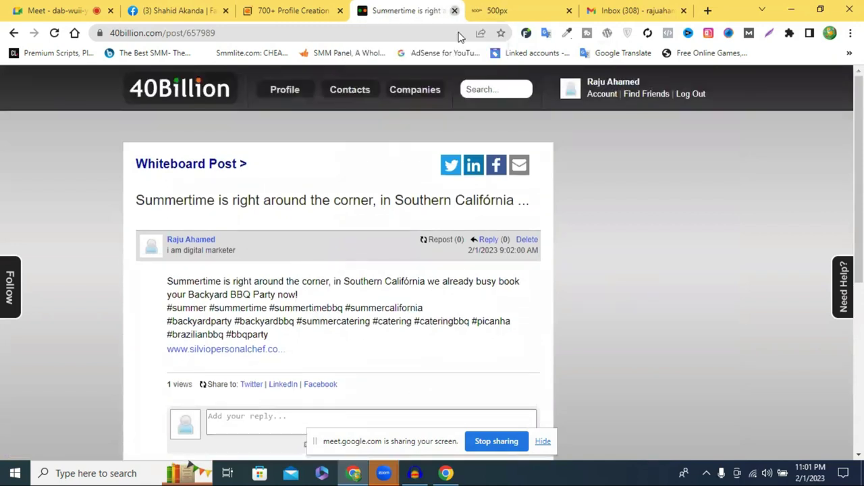
Close the 40Billion page and fill in the first and last name on the 500px onboarding form using the saved autofill entry.
left_click(456, 12)
scroll(475, 263, "down", 3)
scroll(474, 247, "down", 1)
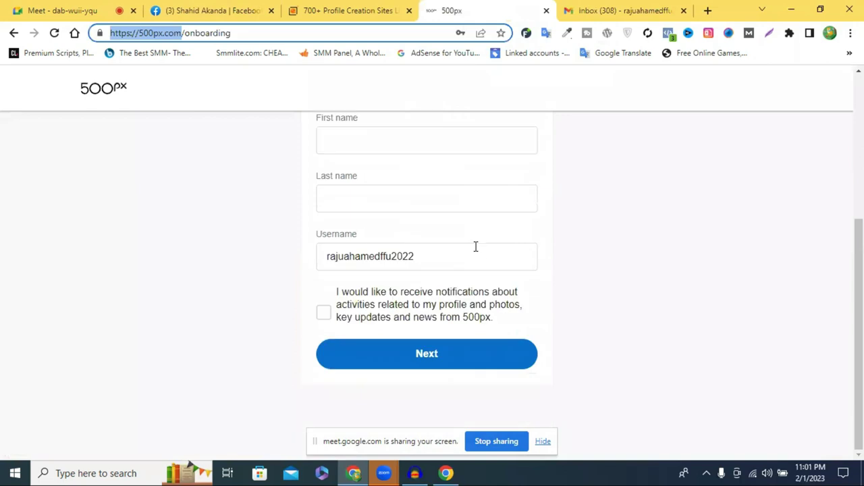
scroll(430, 252, "up", 3)
left_click(357, 338)
left_click(411, 373)
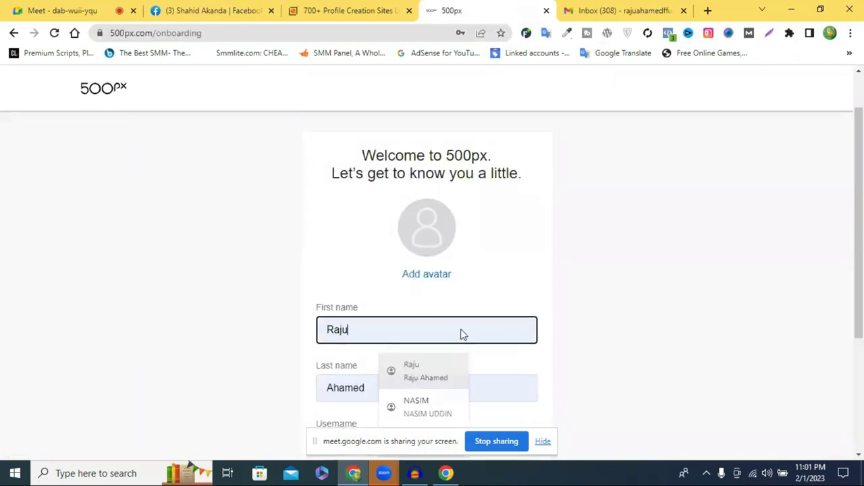
Opt in to 500px notifications and news, and submit the onboarding form.
scroll(459, 333, "down", 3)
left_click(392, 316)
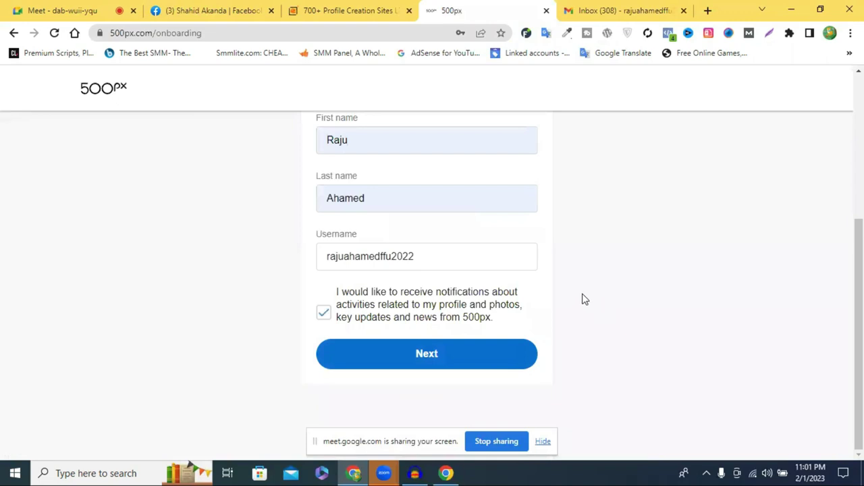
left_click(389, 362)
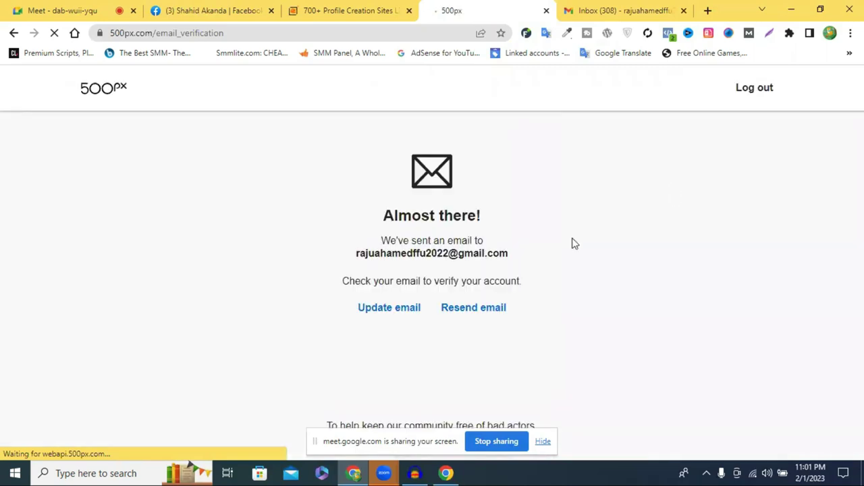
Check Gmail's Primary, Promotions and Spam messages for the 500px verification email.
left_click(607, 10)
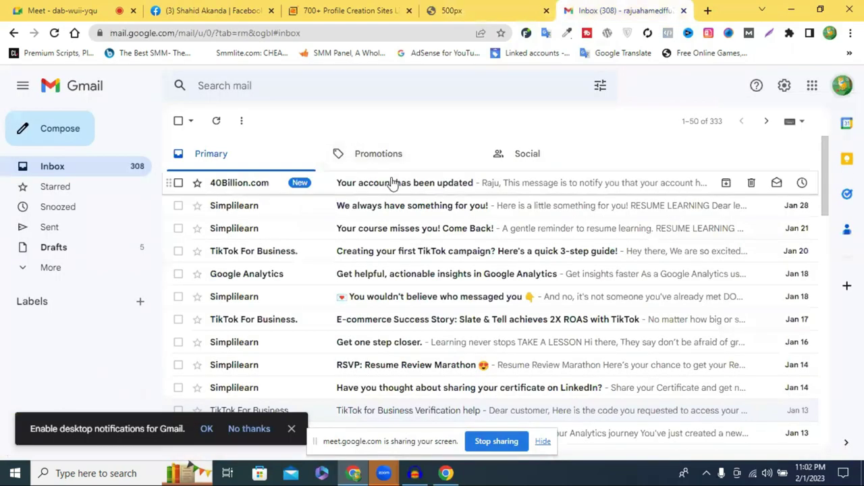
left_click(459, 8)
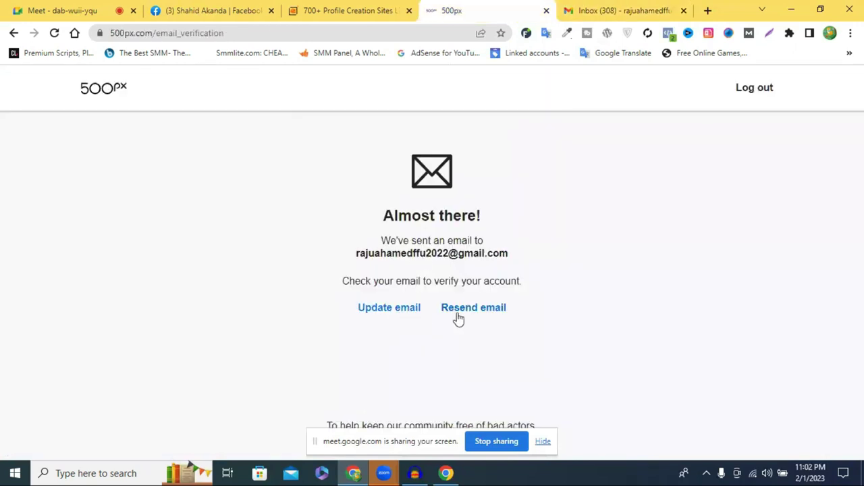
left_click(589, 8)
left_click(217, 121)
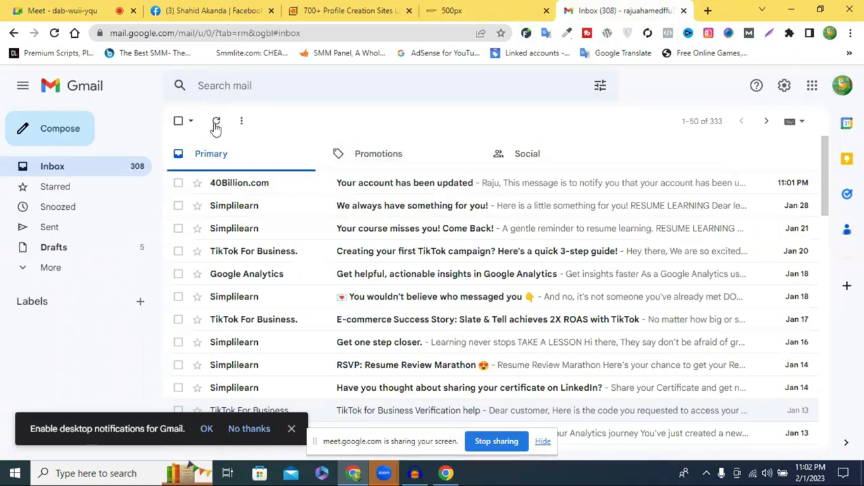
left_click(401, 155)
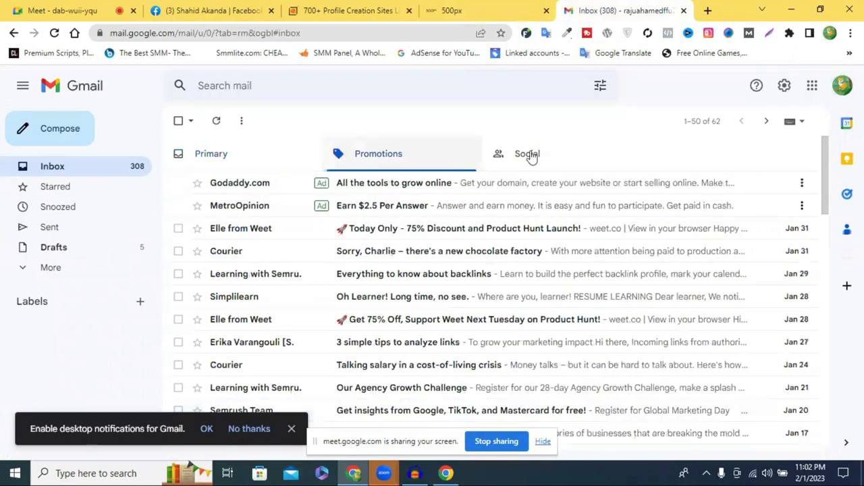
left_click(265, 152)
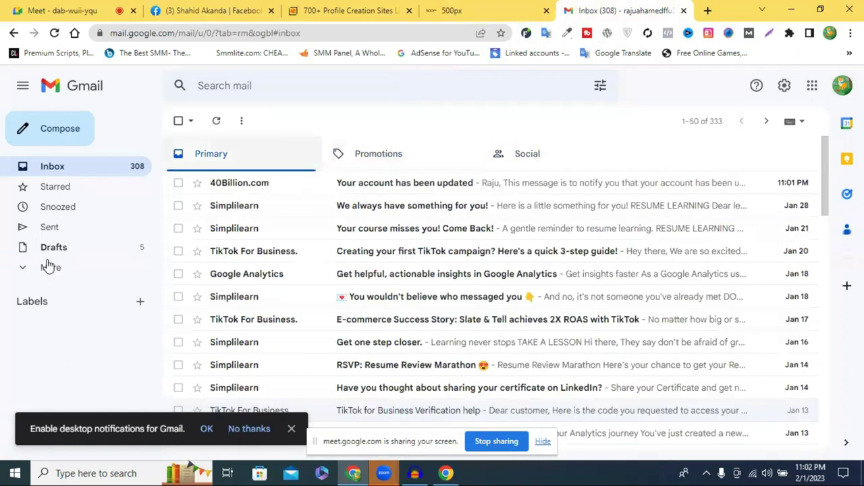
left_click(51, 268)
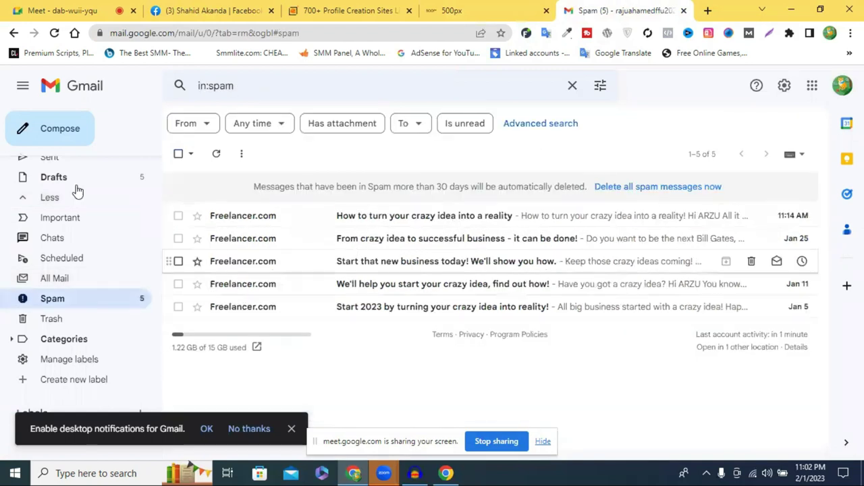
scroll(73, 185, "up", 1)
key("alt+Left")
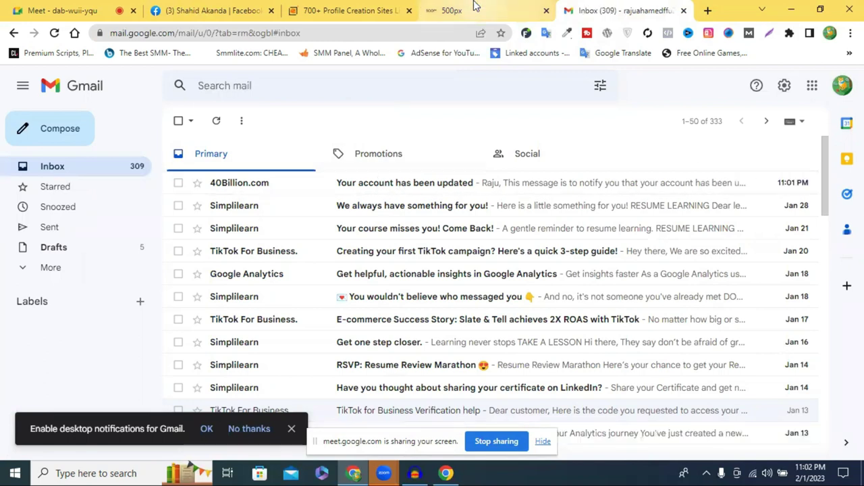
Request the 500px verification email again, open the activation message in Gmail, and verify the email address.
key("ctrl+shift+Tab")
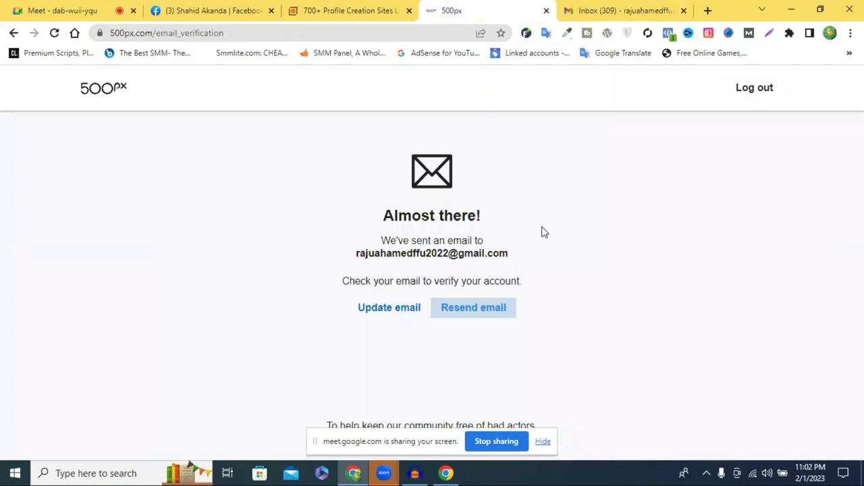
left_click(466, 308)
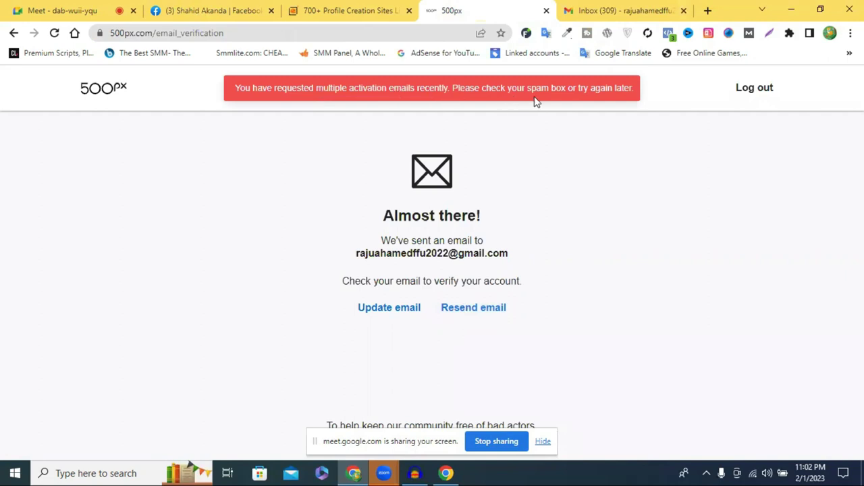
left_click(595, 11)
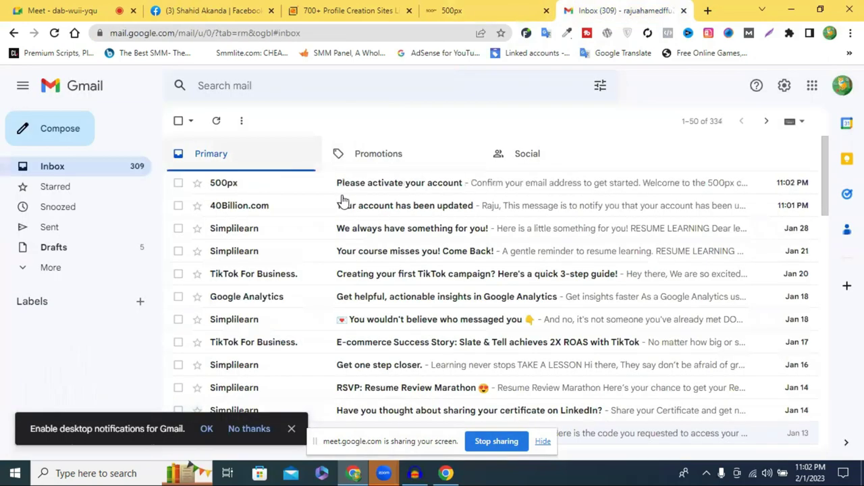
left_click(403, 187)
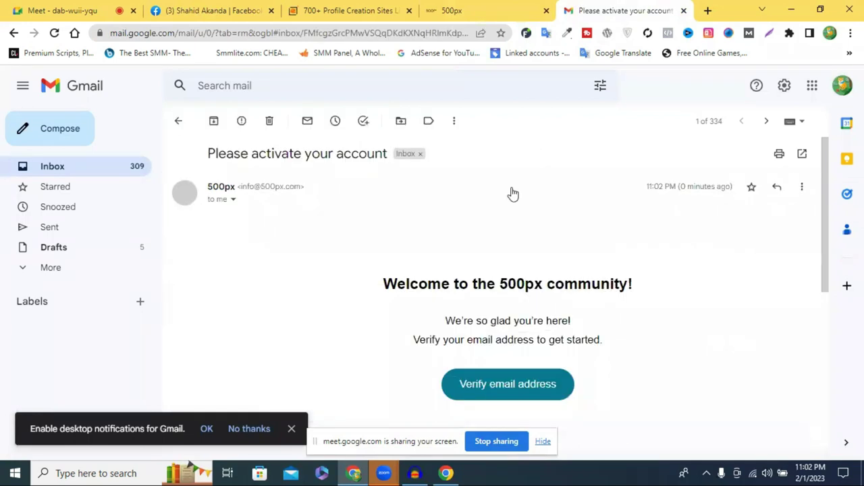
scroll(498, 211, "down", 3)
left_click(498, 210)
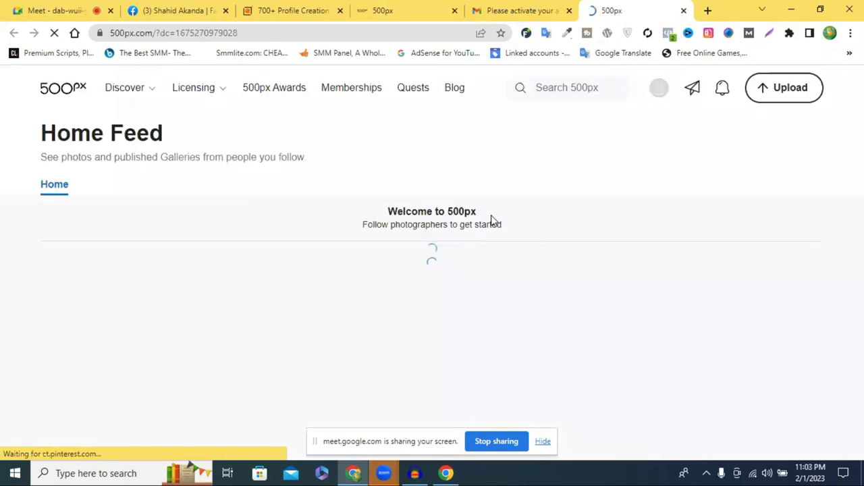
scroll(277, 314, "down", 2)
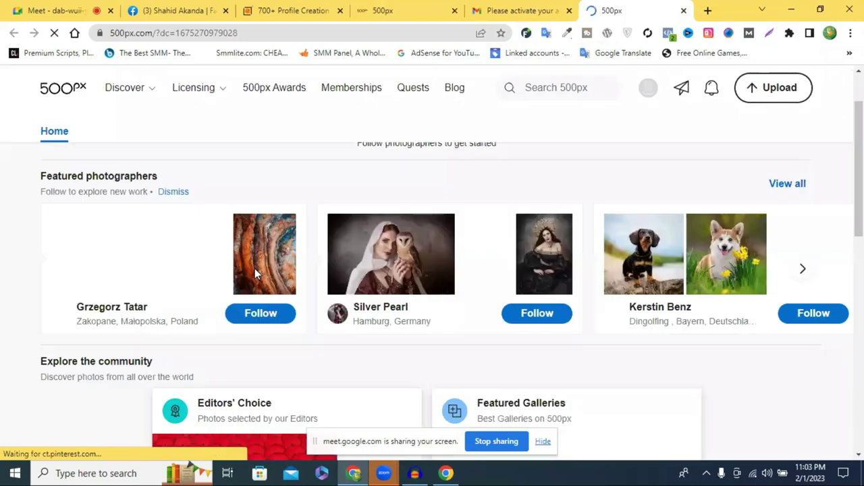
Follow featured photographers on the 500px home page, and open the Featured Galleries collection.
scroll(577, 270, "down", 1)
left_click(532, 270)
scroll(540, 197, "down", 2)
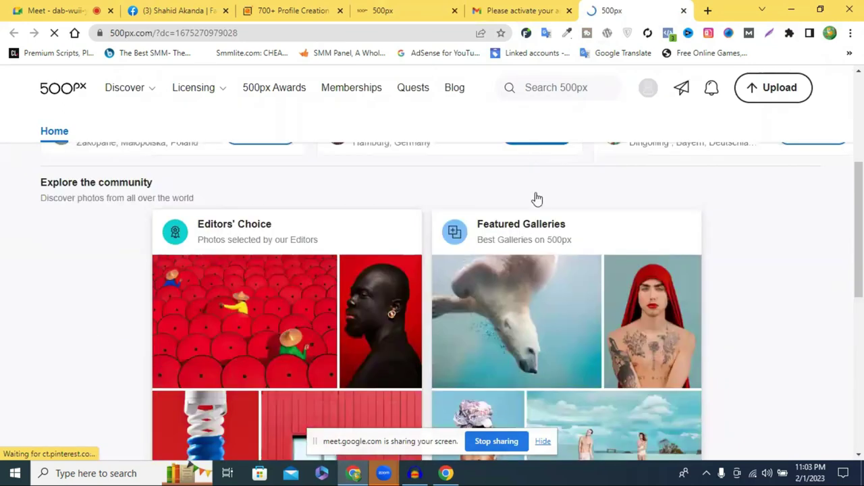
scroll(542, 212, "up", 1)
left_click(542, 206)
scroll(537, 233, "down", 1)
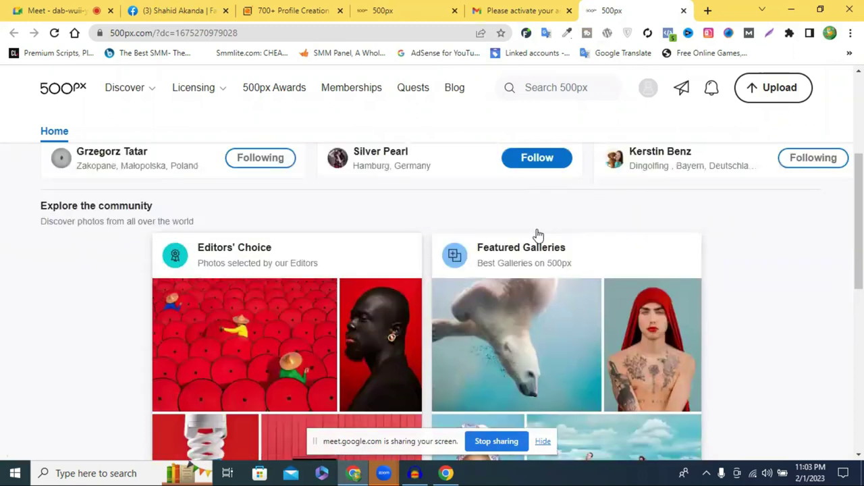
scroll(466, 202, "down", 5)
left_click(312, 182)
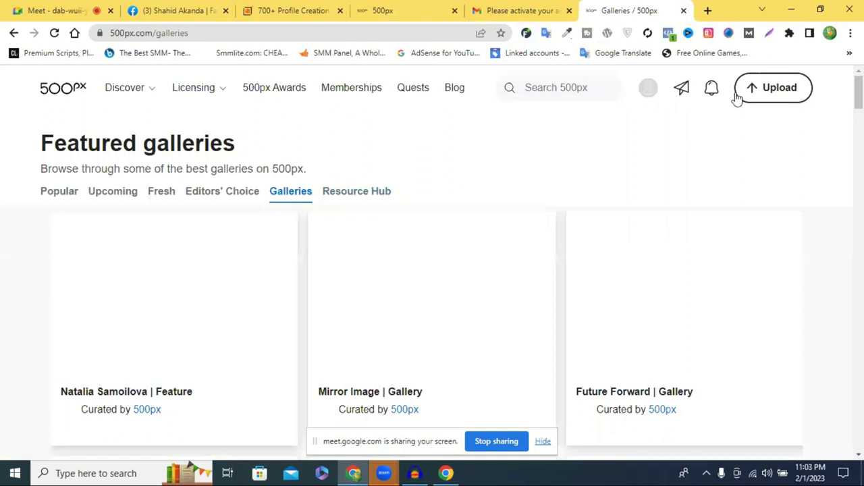
Open the account's own 500px profile page and look through its sections.
left_click(649, 92)
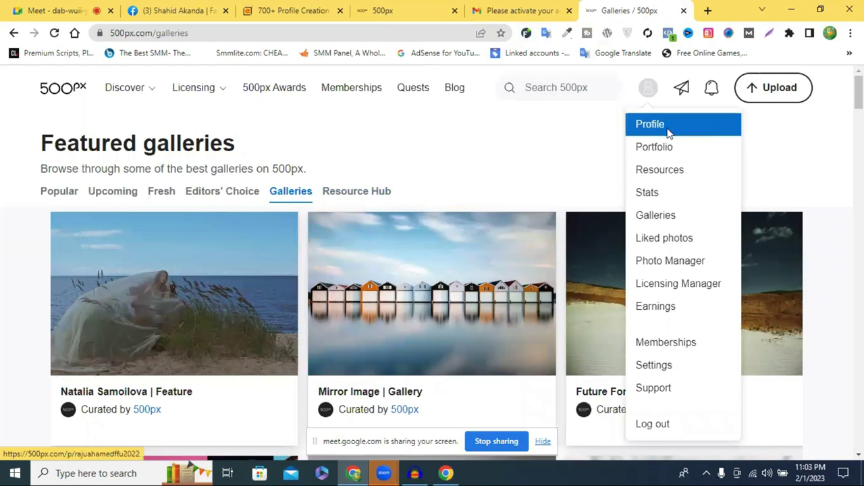
left_click(668, 130)
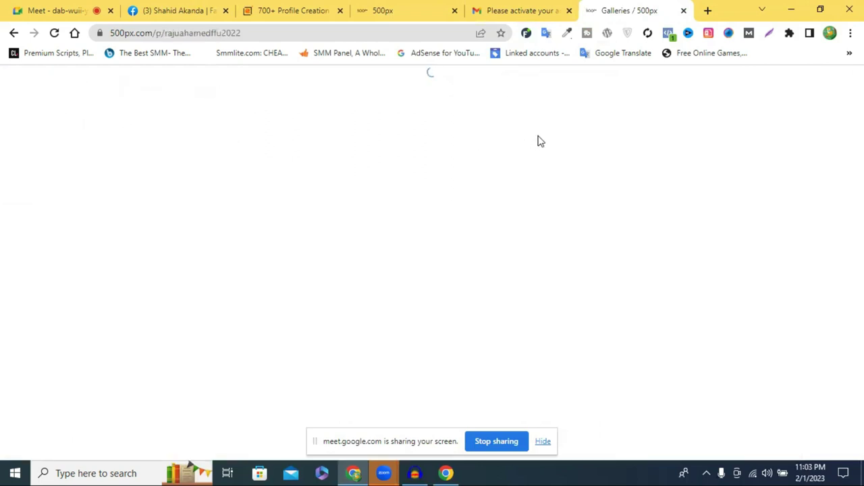
scroll(559, 166, "down", 4)
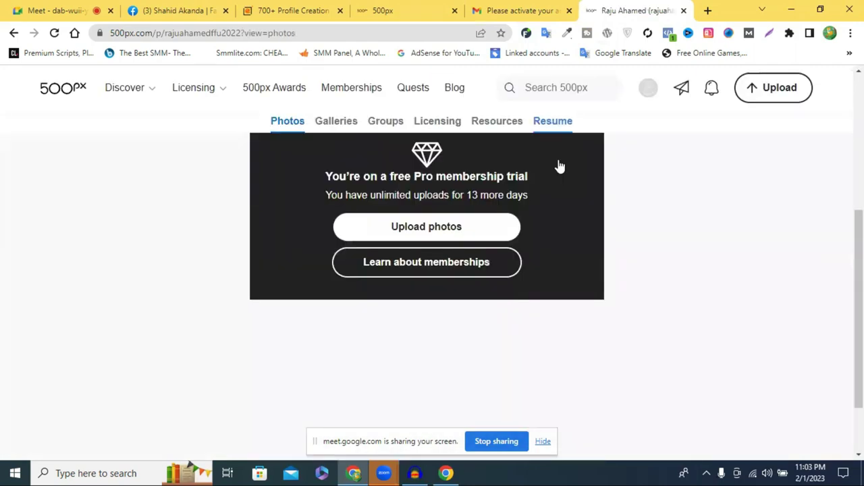
scroll(507, 222, "down", 1)
scroll(507, 224, "up", 2)
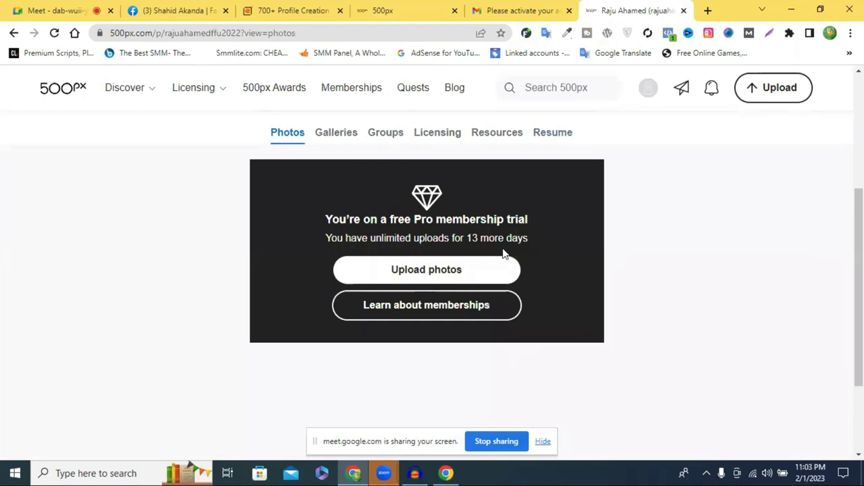
scroll(654, 258, "up", 3)
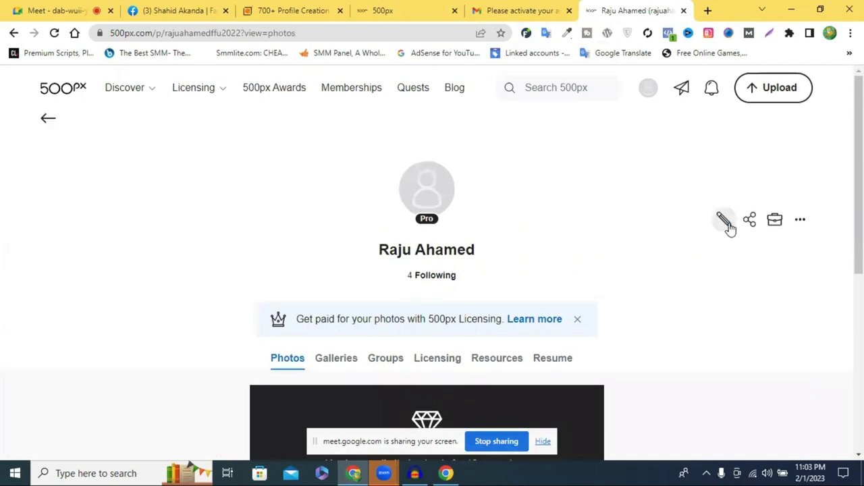
Open the 500px profile for editing and activate the Website URL field.
left_click(727, 225)
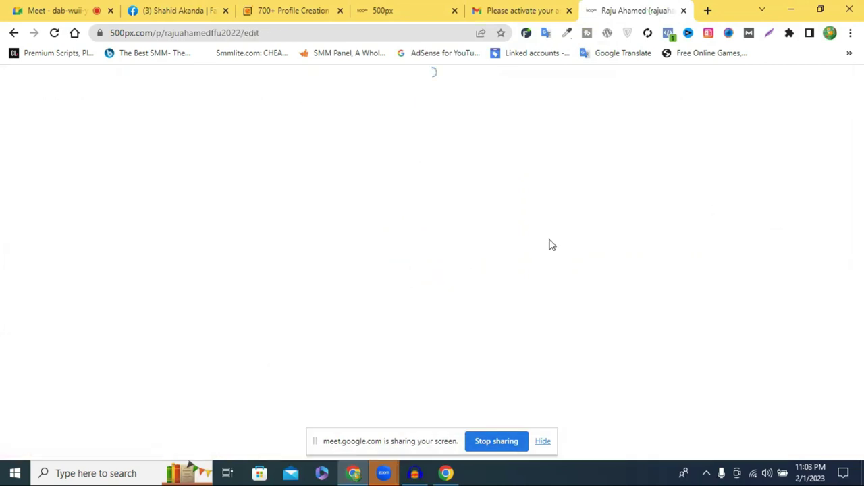
scroll(542, 250, "down", 3)
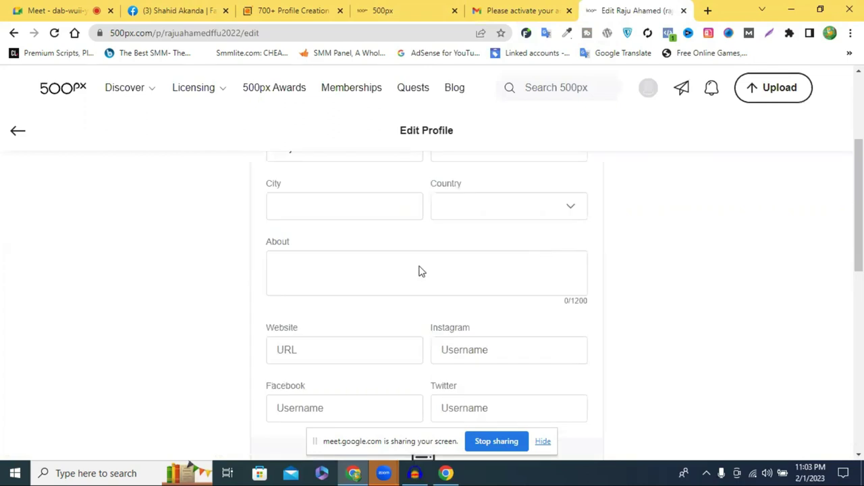
scroll(310, 278, "down", 1)
left_click(287, 289)
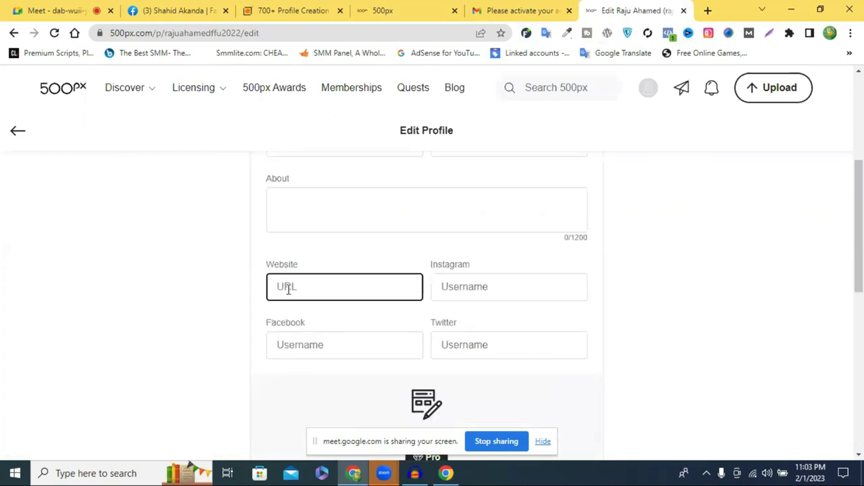
key("ctrl+4")
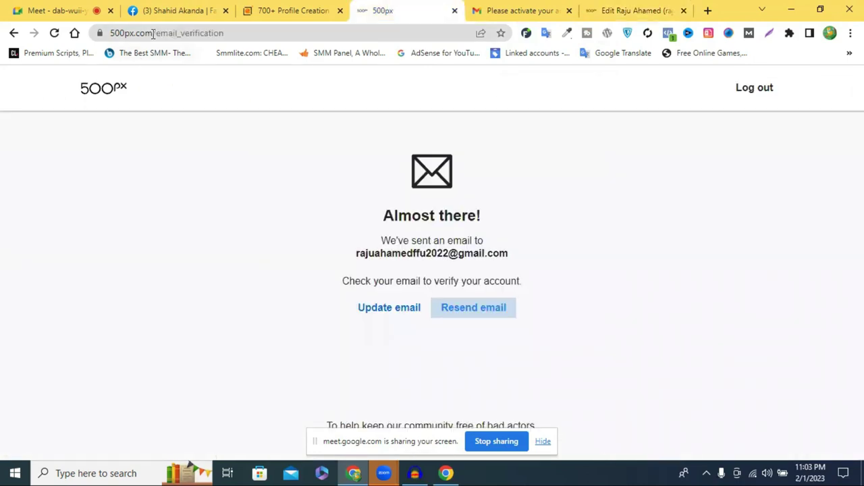
left_click_drag(111, 33, 156, 39)
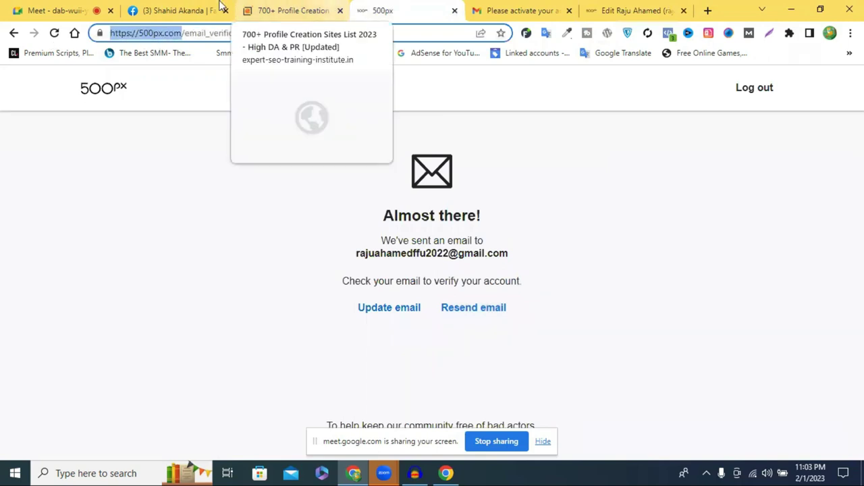
left_click(179, 10)
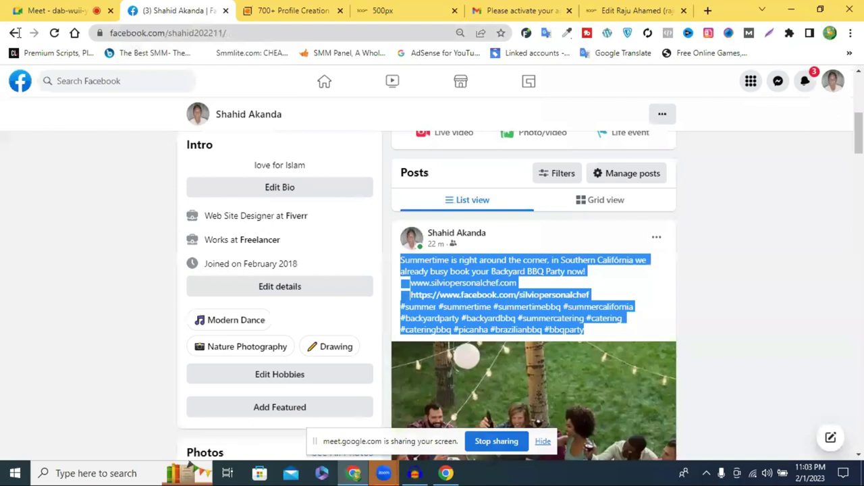
left_click(181, 35)
key("ctrl+c")
right_click(183, 33)
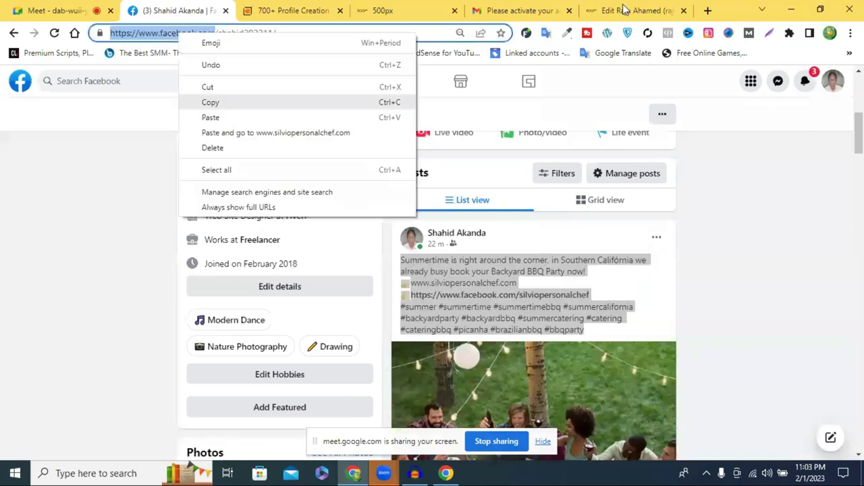
left_click(202, 102)
Paste the copied address into the Website field of the 500px profile and save the changes.
key("ctrl+9")
key("shift+F10")
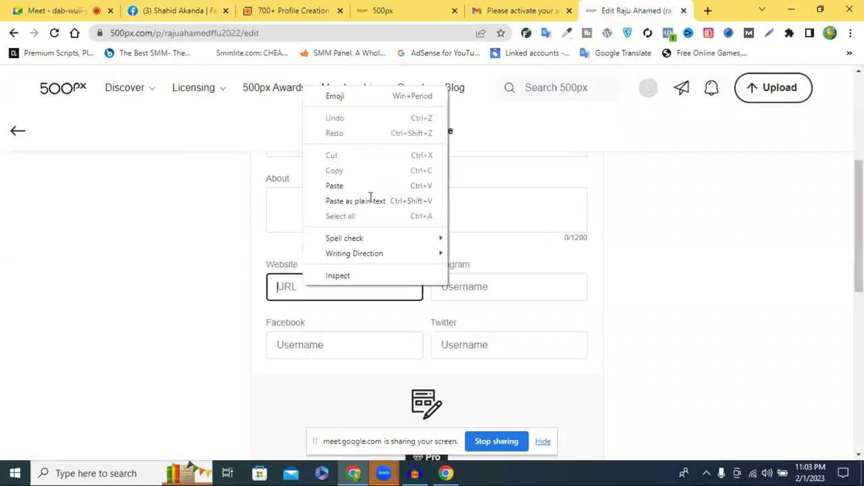
key("ctrl+v")
scroll(483, 313, "down", 10)
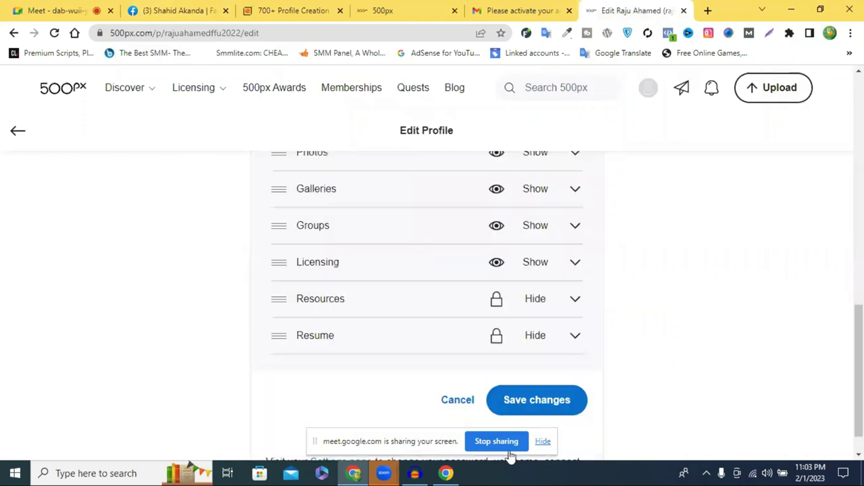
scroll(570, 365, "up", 2)
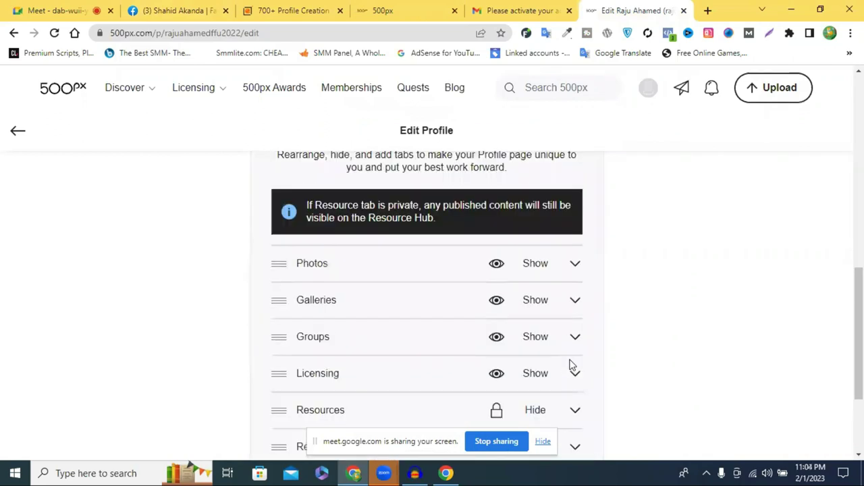
scroll(571, 362, "up", 6)
scroll(570, 363, "up", 2)
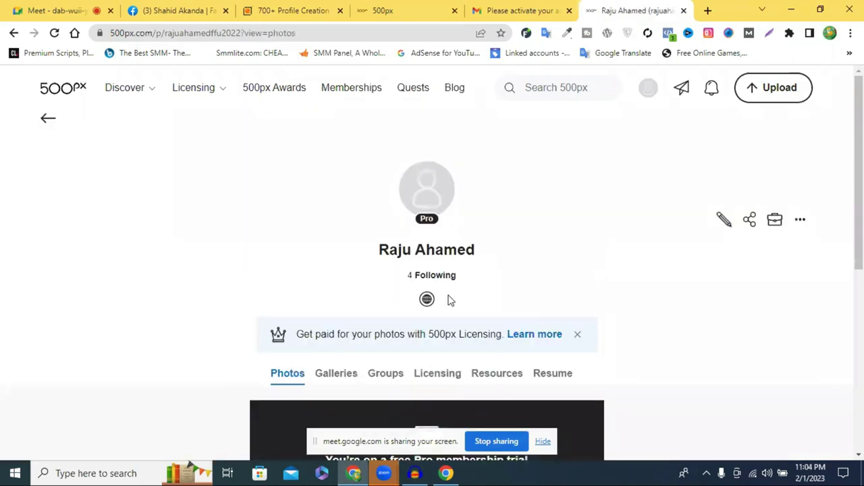
Review the saved 500px profile page from the header through the Photos section.
scroll(587, 248, "down", 1)
scroll(560, 249, "down", 3)
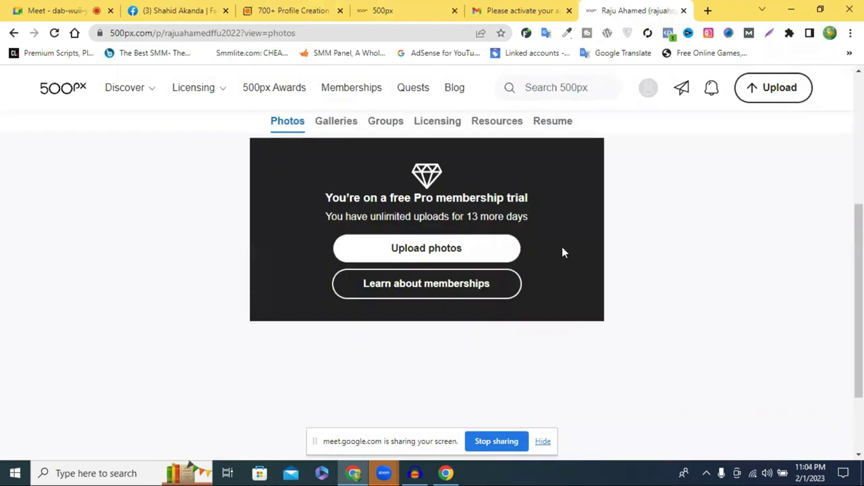
scroll(573, 194, "up", 2)
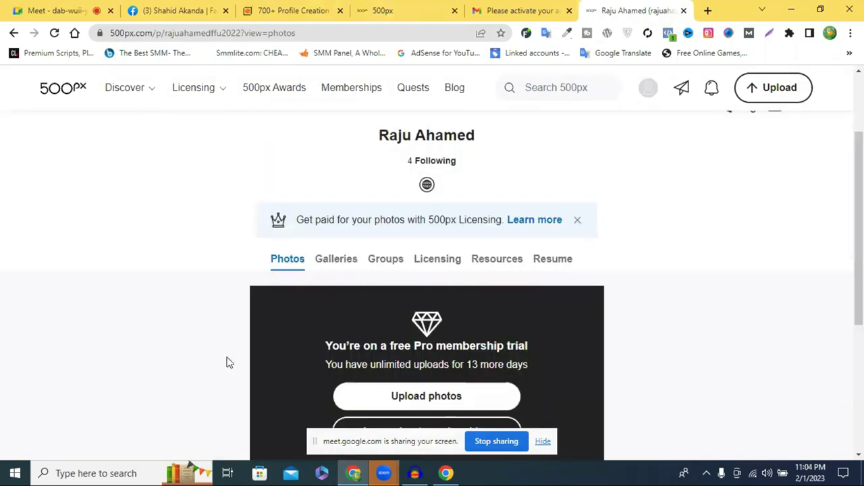
scroll(725, 222, "up", 2)
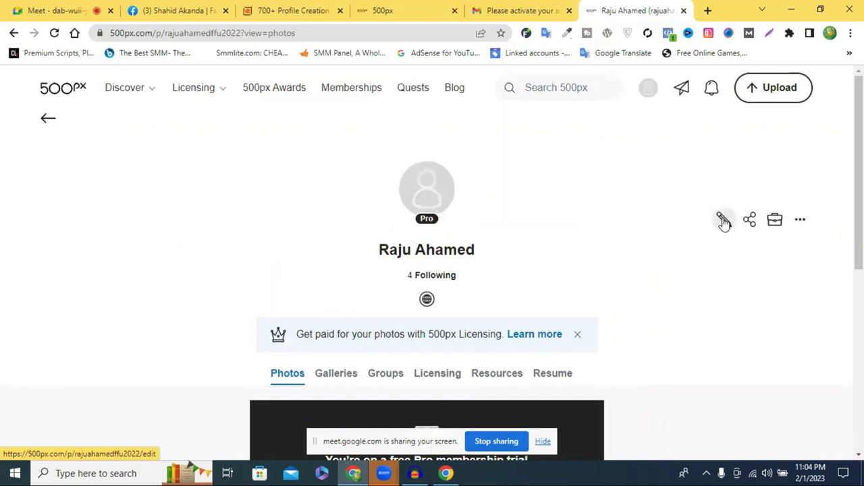
Open the 500px account settings, examine the My Information fields, and return to the profile page.
left_click(801, 221)
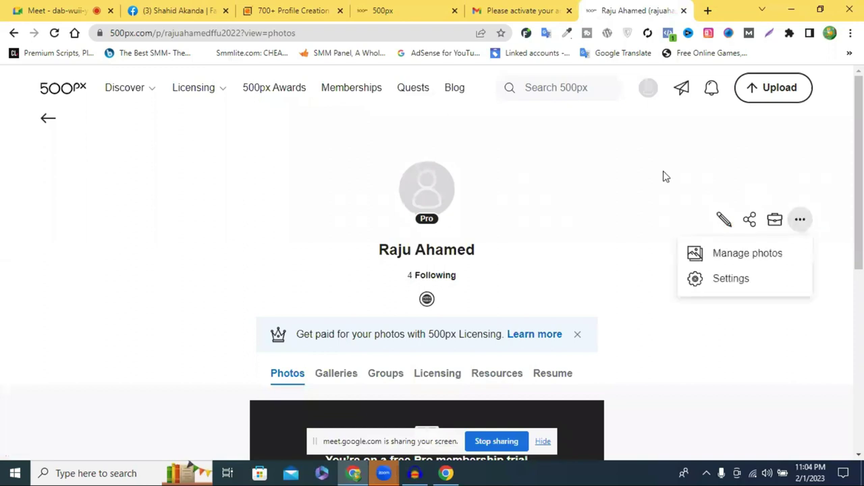
left_click(702, 282)
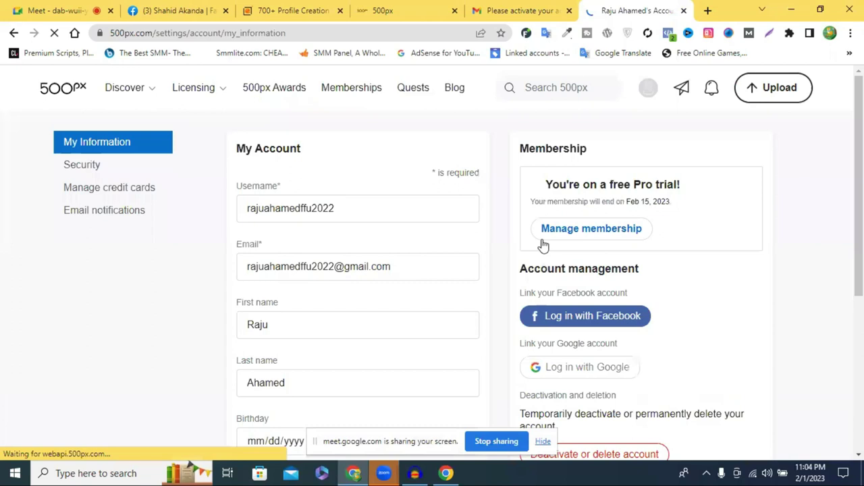
scroll(398, 237, "down", 3)
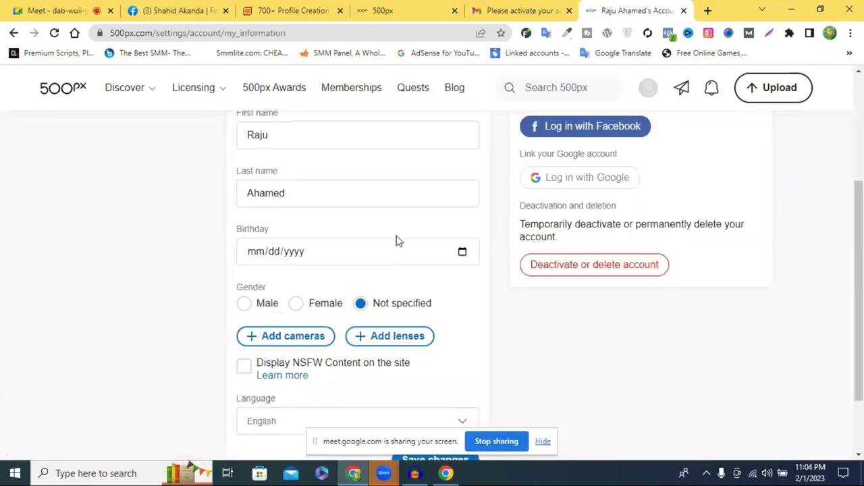
scroll(399, 241, "down", 1)
scroll(409, 246, "up", 4)
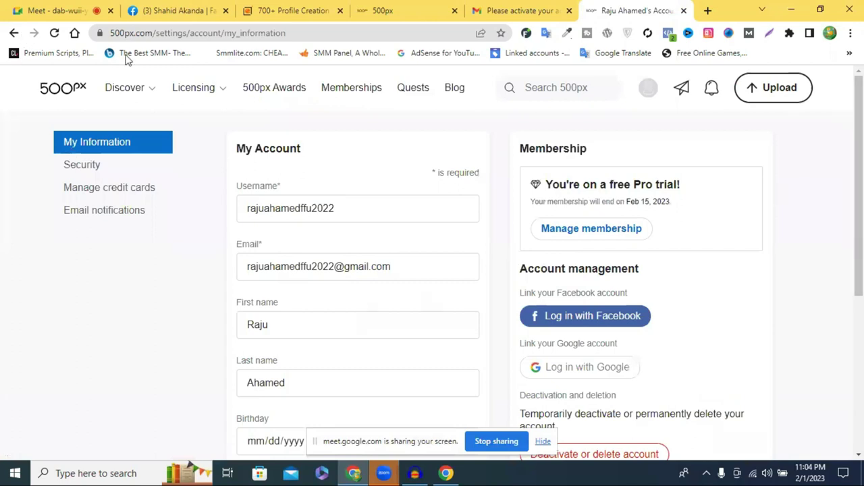
key("F5")
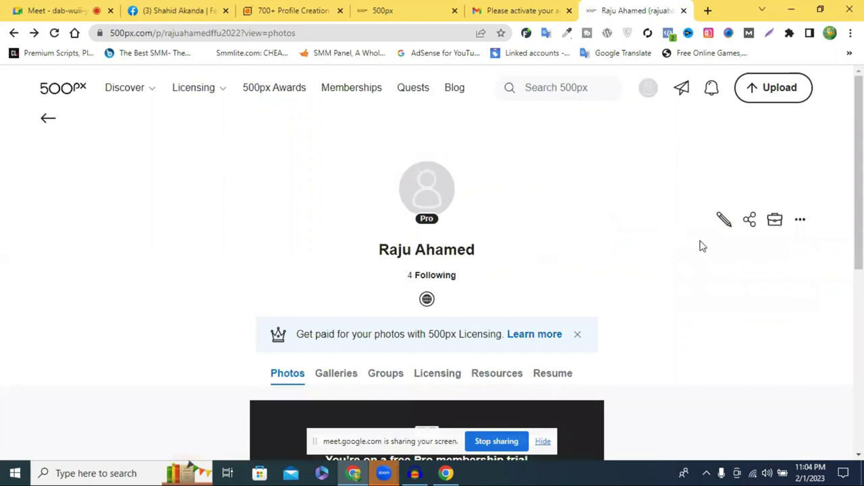
Visit the 500px blog, and add the garden party photo from the Downloads folder to the photo upload page.
left_click(459, 96)
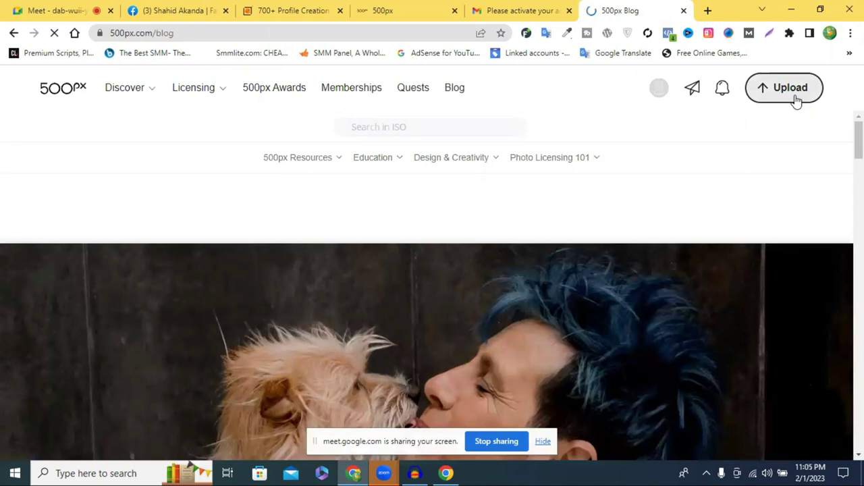
left_click(797, 100)
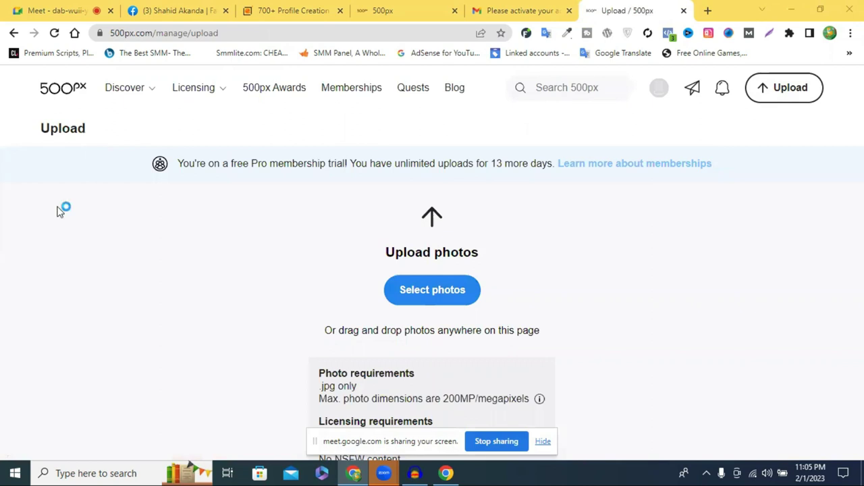
left_click(471, 297)
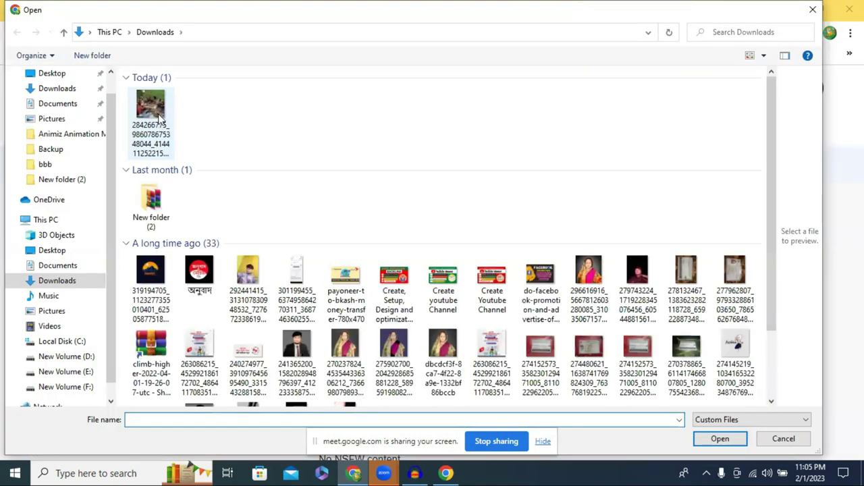
left_click(159, 120)
left_click(720, 440)
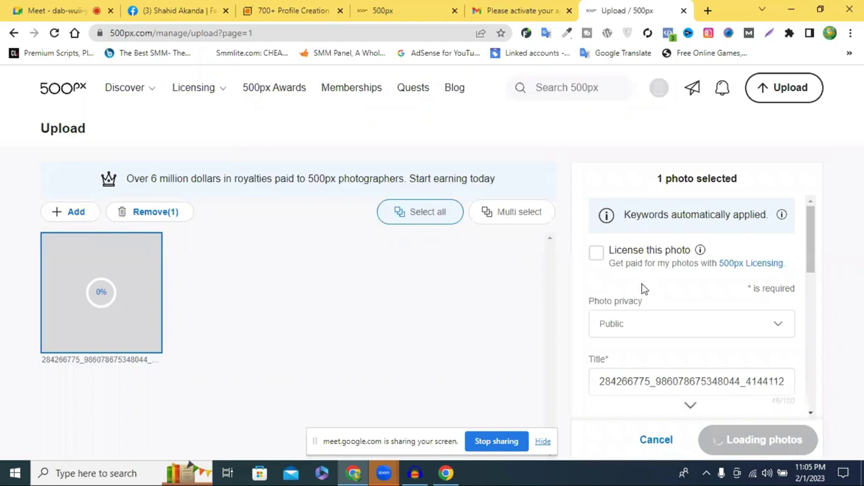
Examine the photo's title, description, location, category and keyword fields in the upload form.
scroll(645, 255, "down", 2)
double_click(633, 254)
left_click(649, 318)
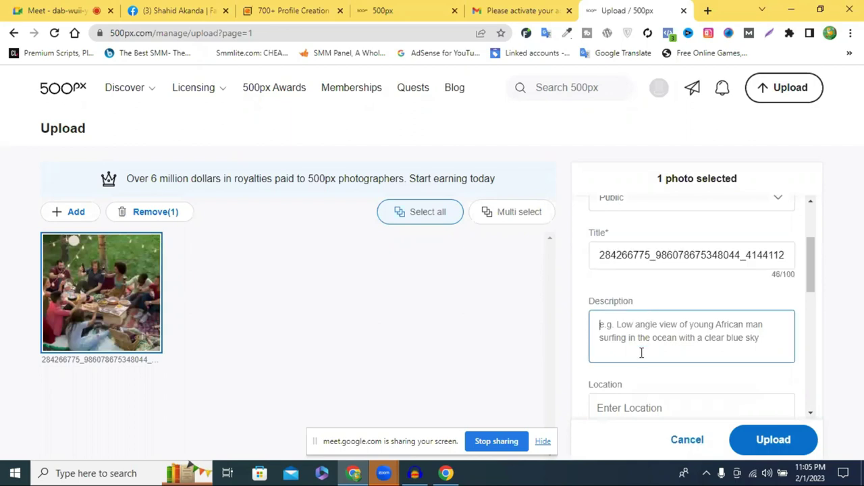
scroll(652, 341, "down", 2)
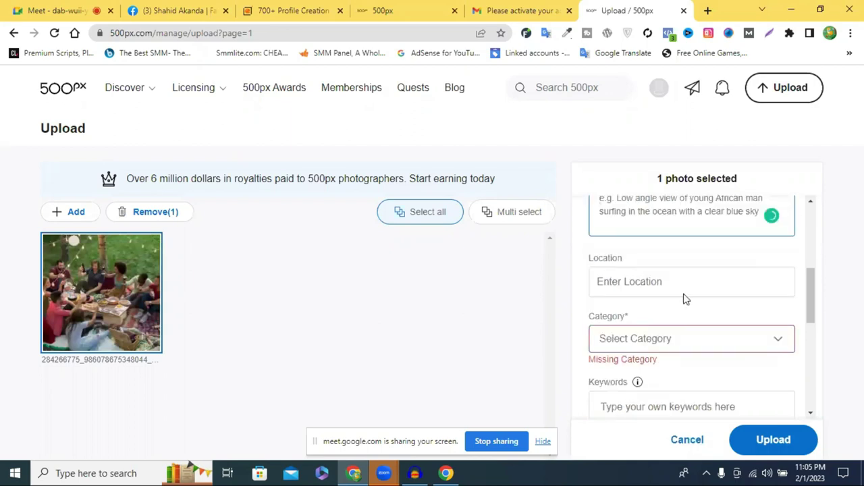
scroll(683, 299, "down", 4)
scroll(673, 263, "down", 1)
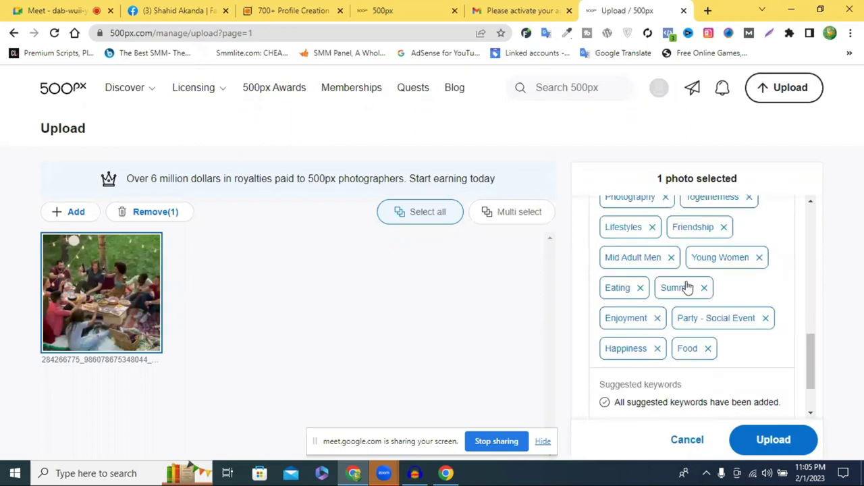
scroll(686, 290, "down", 1)
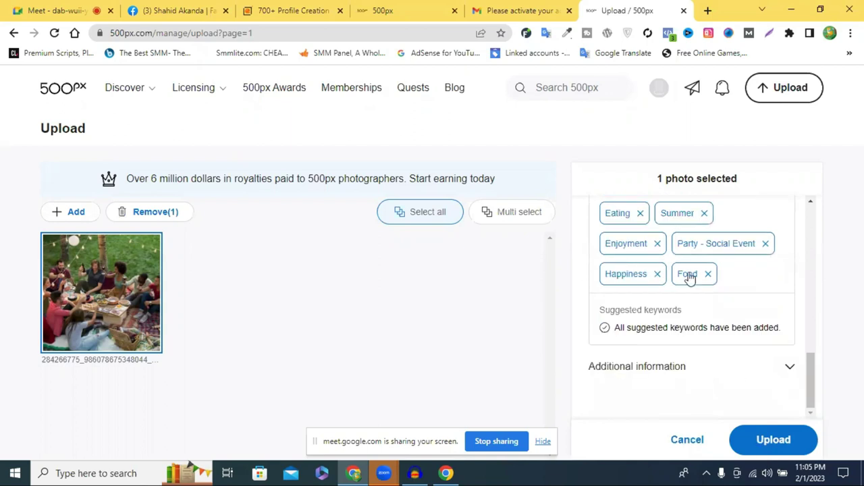
Leave the photo upload form without submitting the photo, and look over the 500px home feed.
scroll(688, 274, "up", 3)
scroll(688, 276, "up", 4)
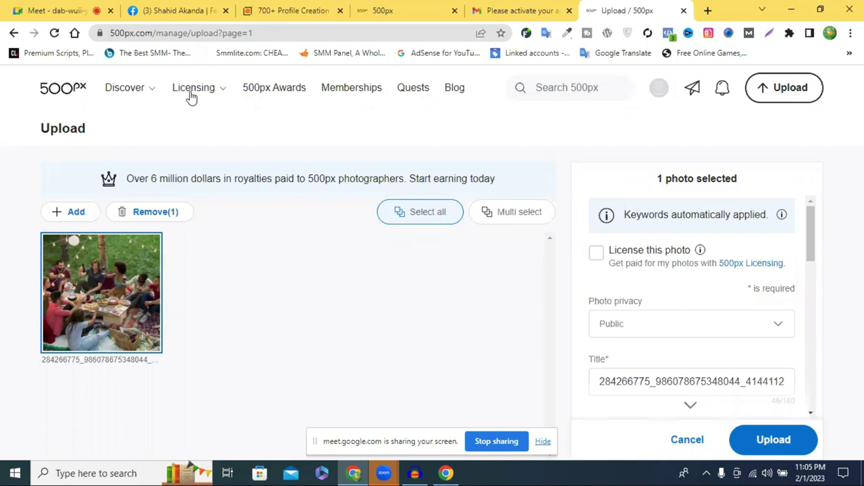
left_click(66, 93)
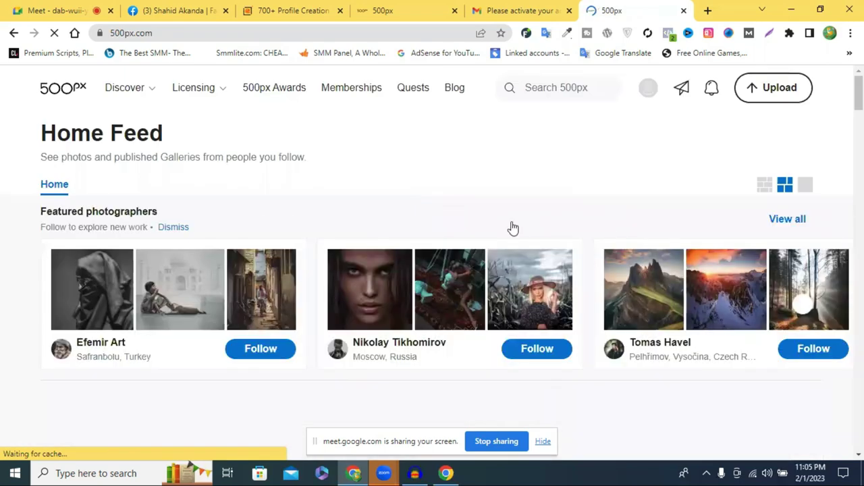
scroll(513, 224, "down", 1)
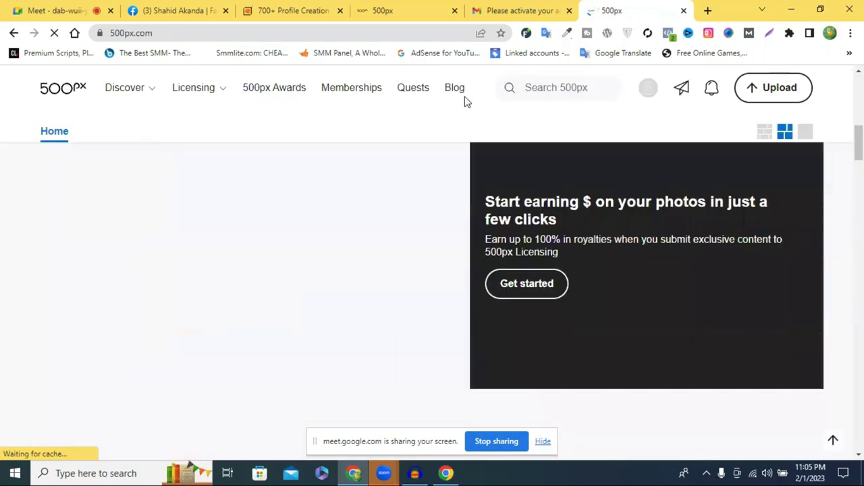
Open the 500px blog and examine the article entries listed under Top Posts.
left_click(451, 101)
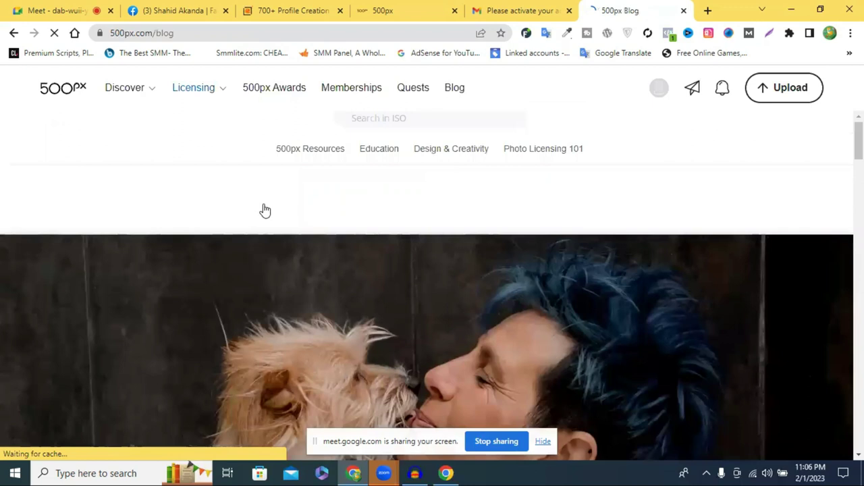
scroll(620, 234, "down", 5)
scroll(658, 231, "down", 1)
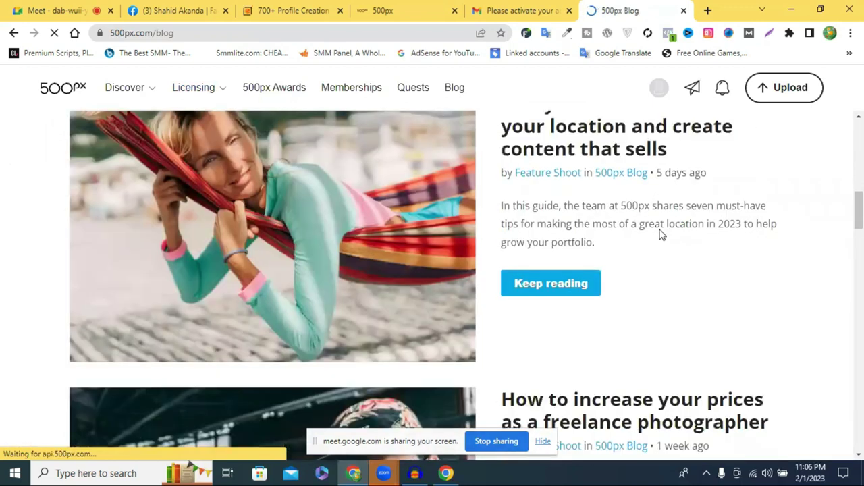
scroll(511, 235, "up", 1)
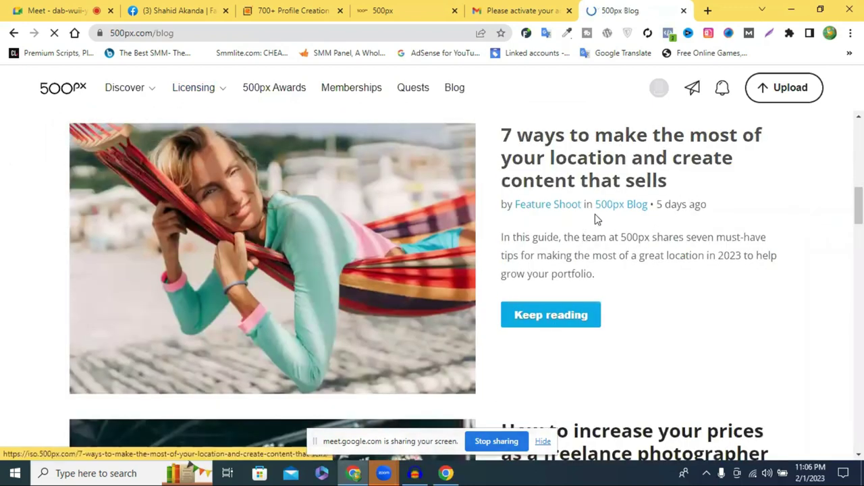
scroll(587, 233, "up", 1)
scroll(567, 341, "up", 1)
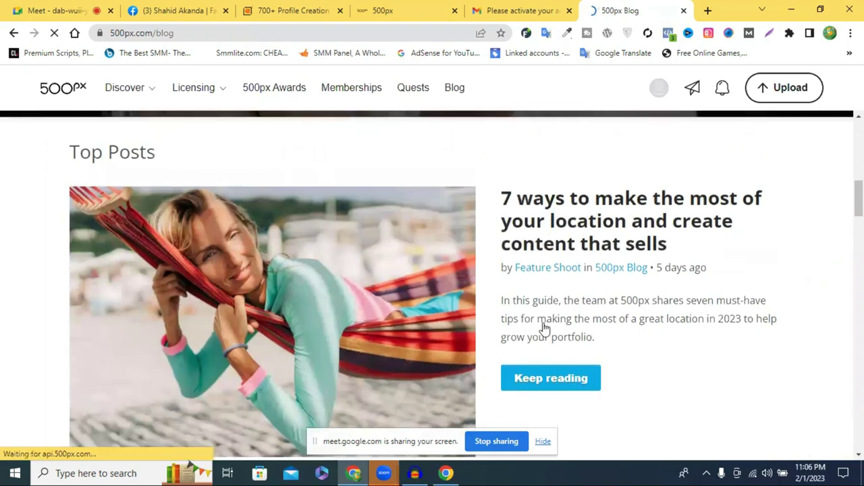
scroll(641, 327, "down", 1)
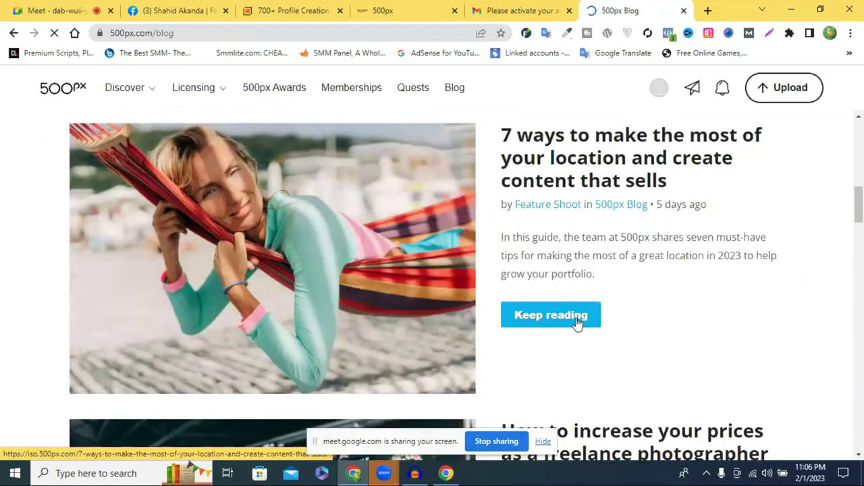
left_click(622, 310)
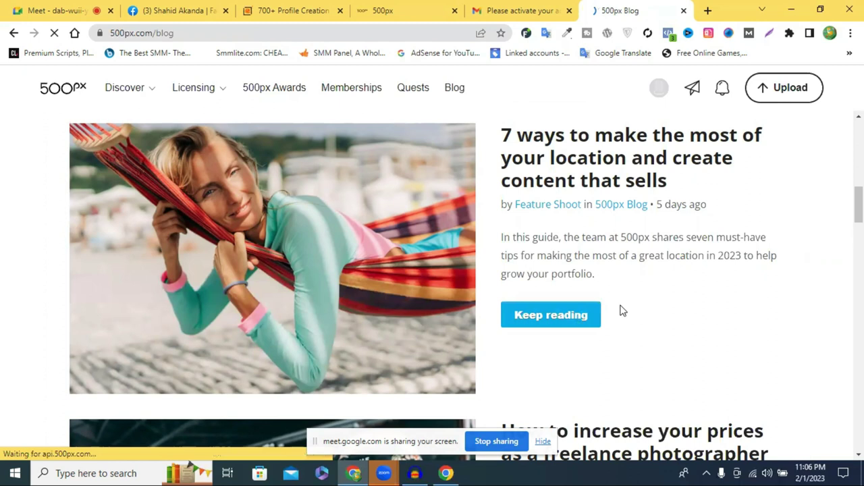
scroll(628, 309, "down", 5)
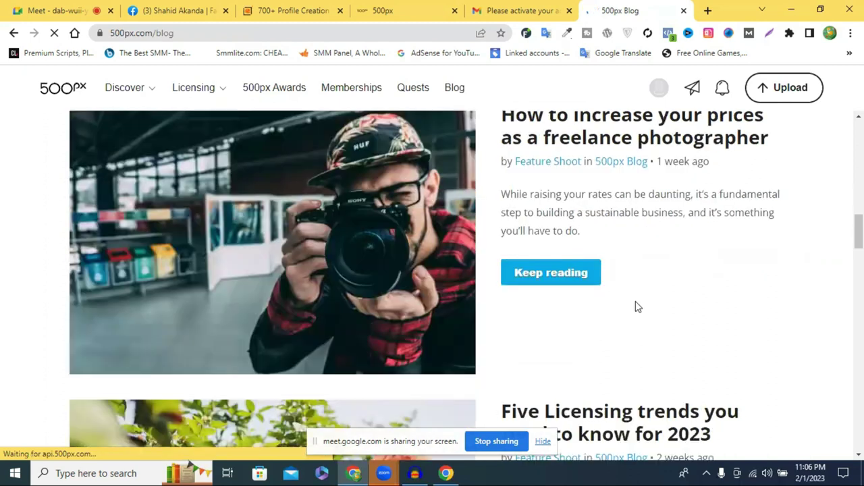
scroll(638, 307, "down", 1)
scroll(639, 308, "down", 2)
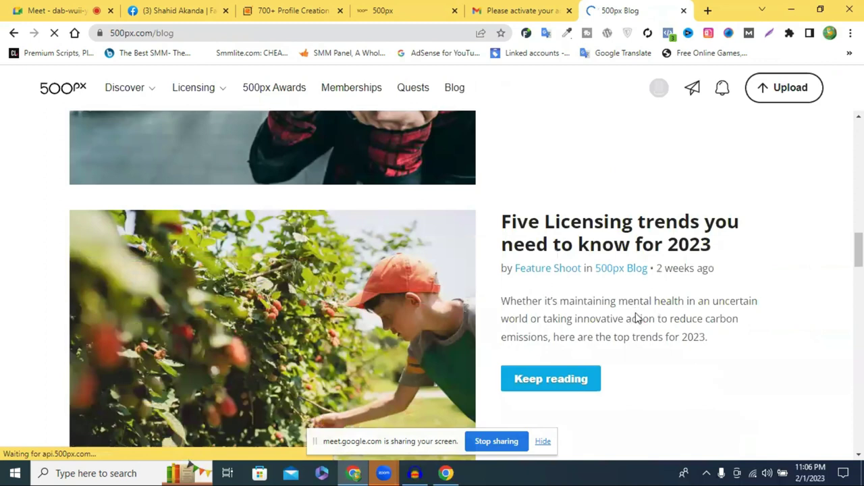
scroll(636, 318, "down", 3)
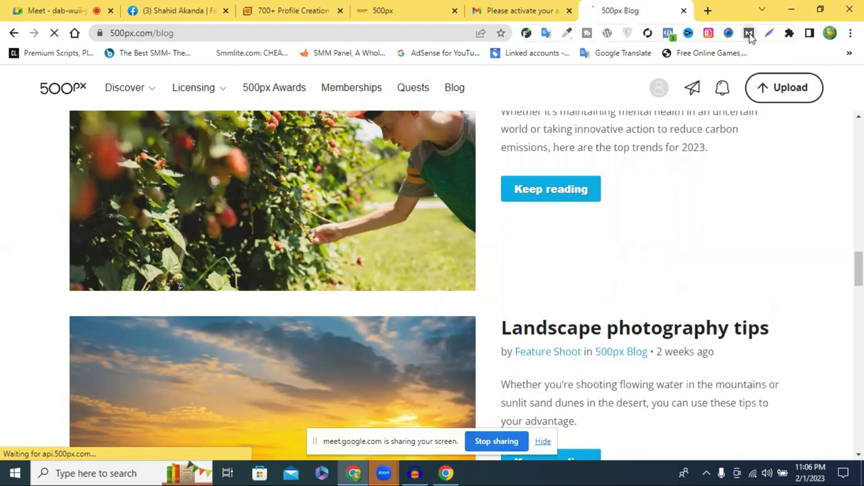
Activate the MozBar extension on the 500px blog, and open the login page on the Moz website.
left_click(749, 34)
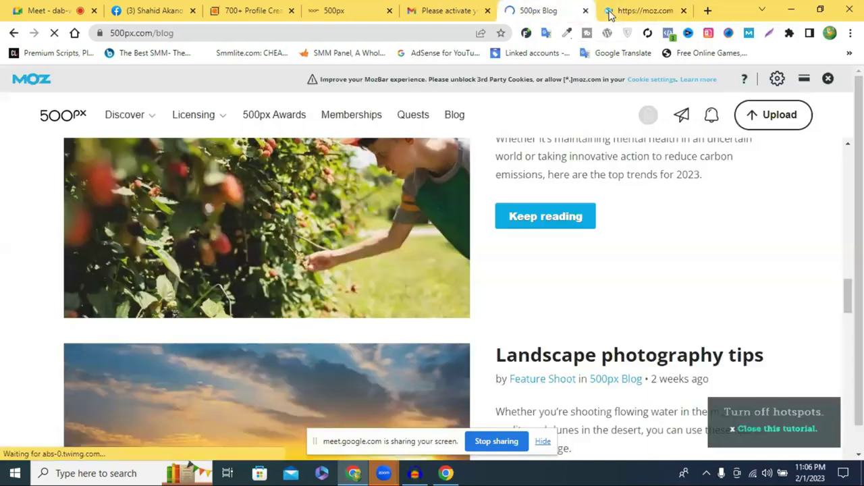
left_click(623, 10)
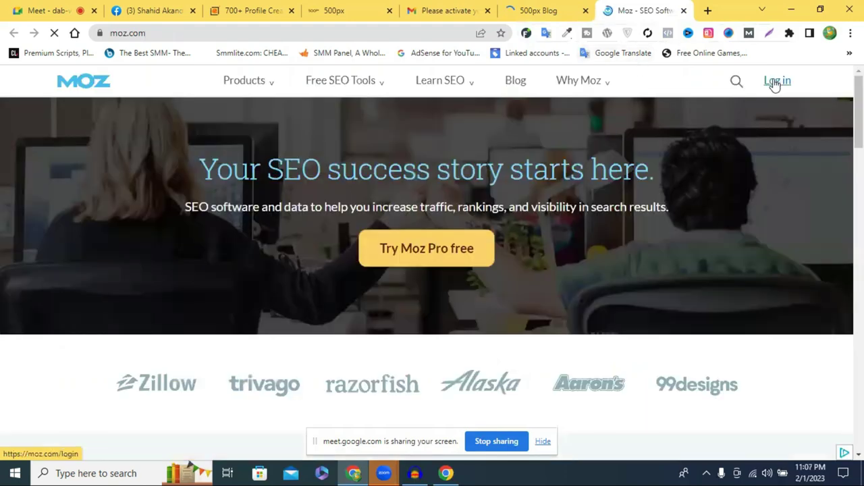
left_click(776, 81)
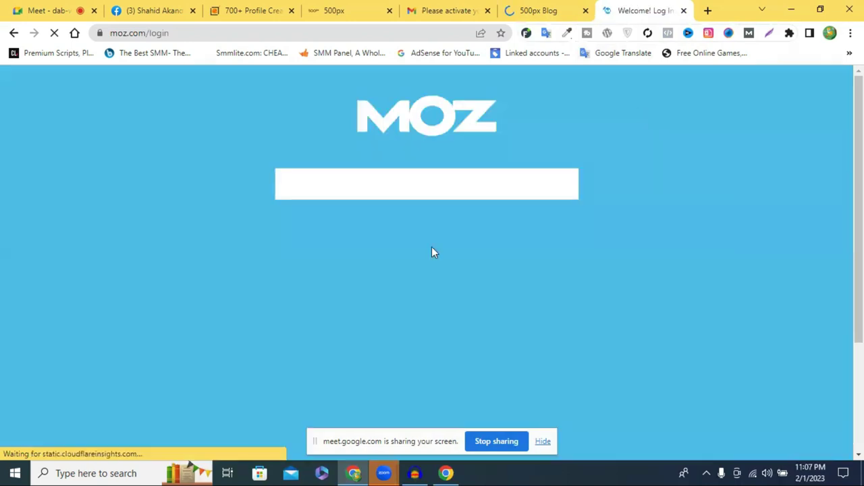